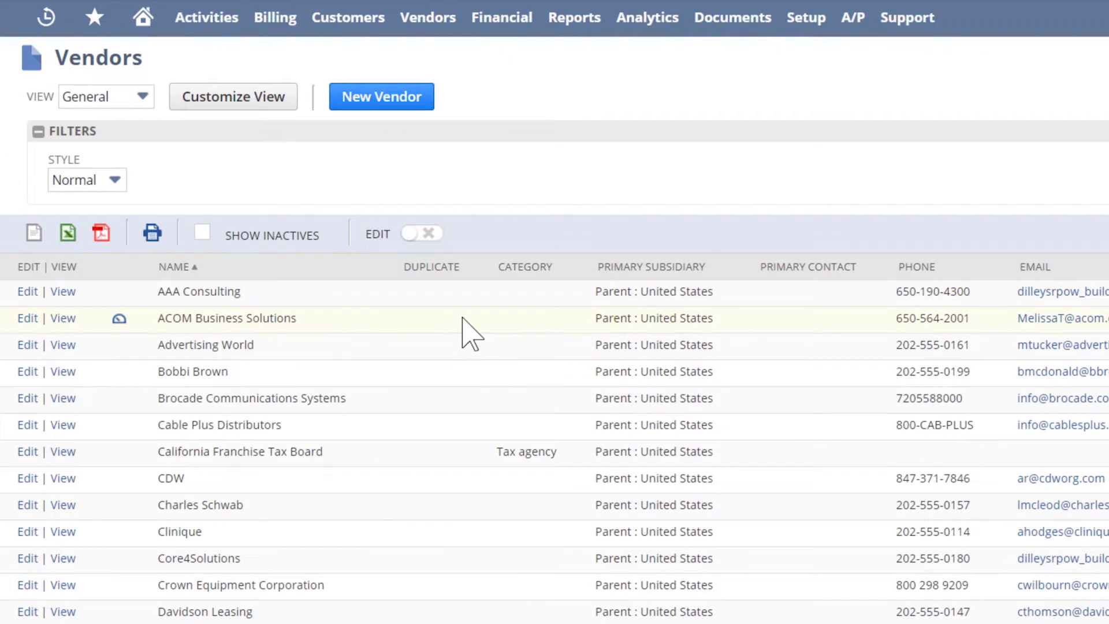
# Step: Open the ACOM Business Solutions vendor record and view its contacts
pyautogui.click(63, 319)
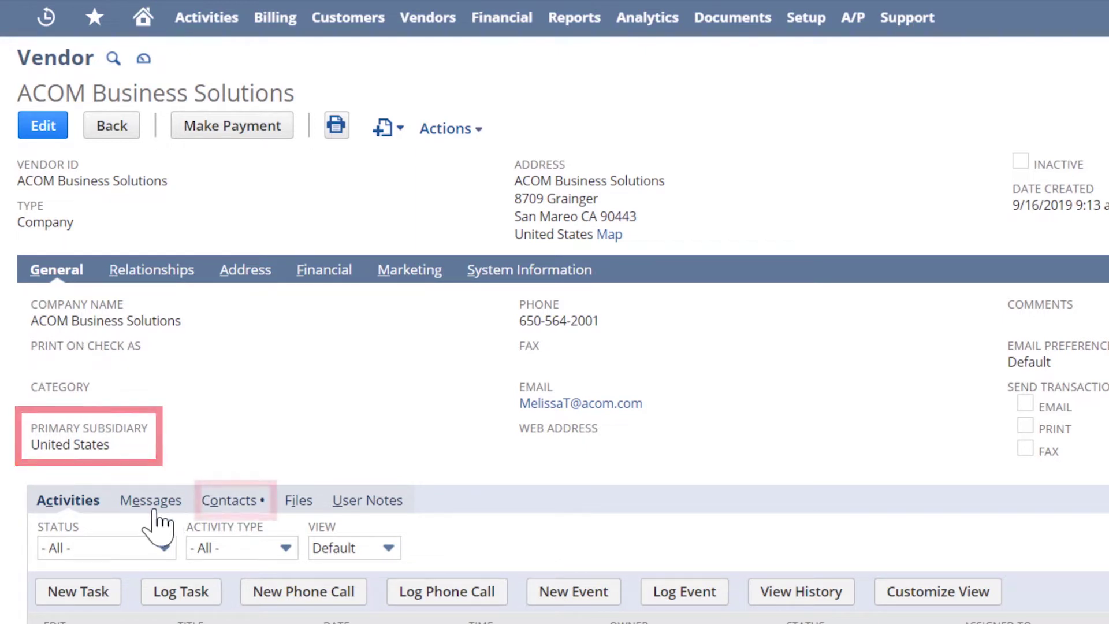
pyautogui.click(212, 500)
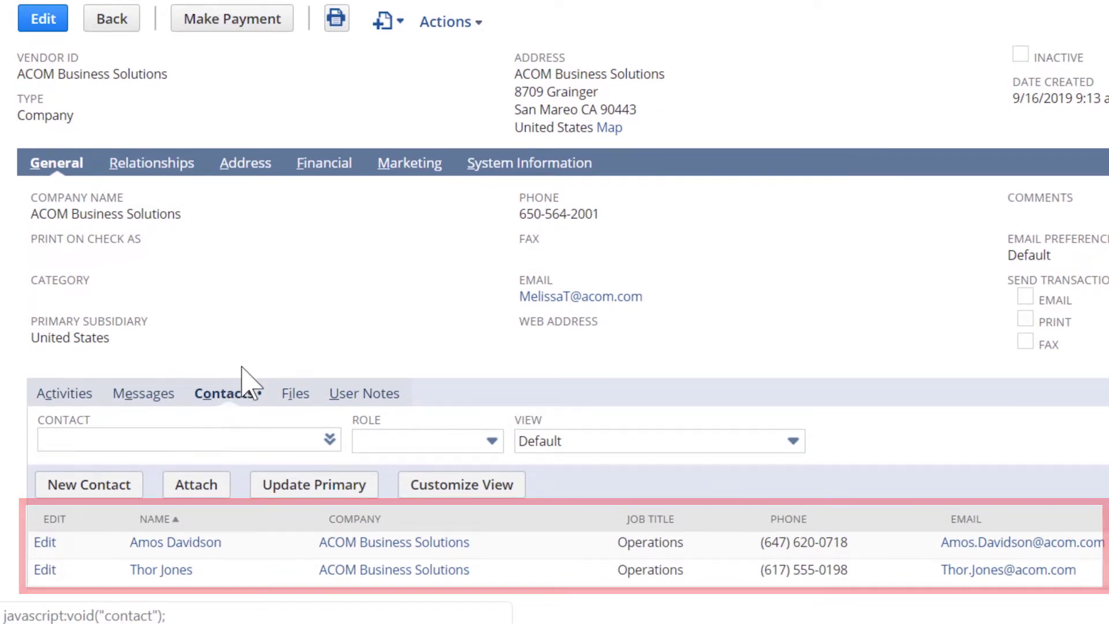
# Step: Review the vendor's financial information and look through its list of transactions
pyautogui.click(334, 163)
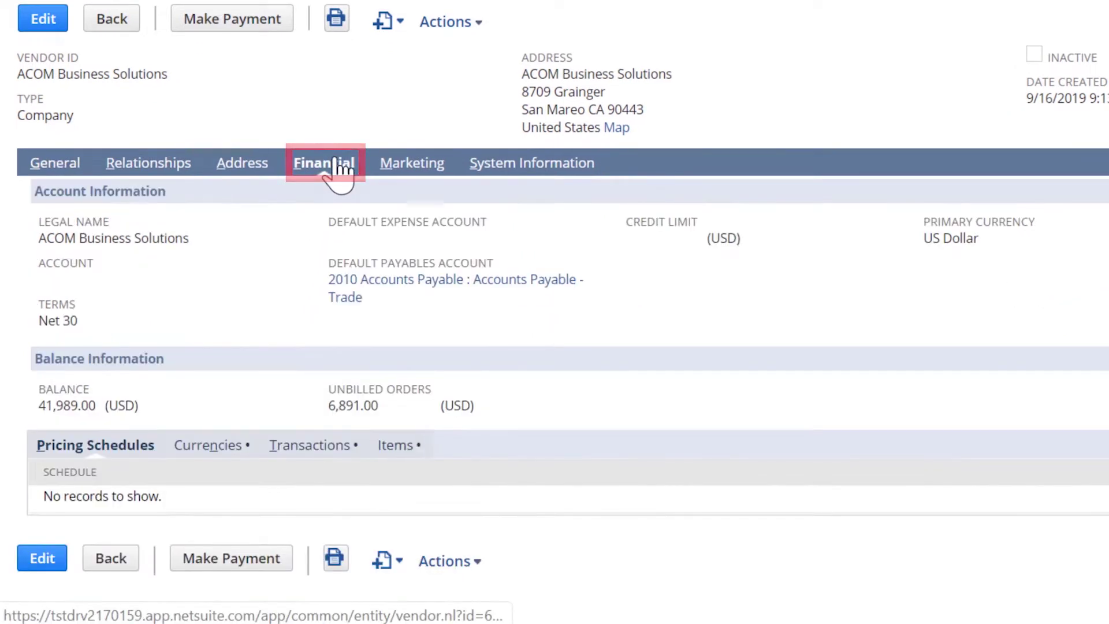
pyautogui.click(310, 448)
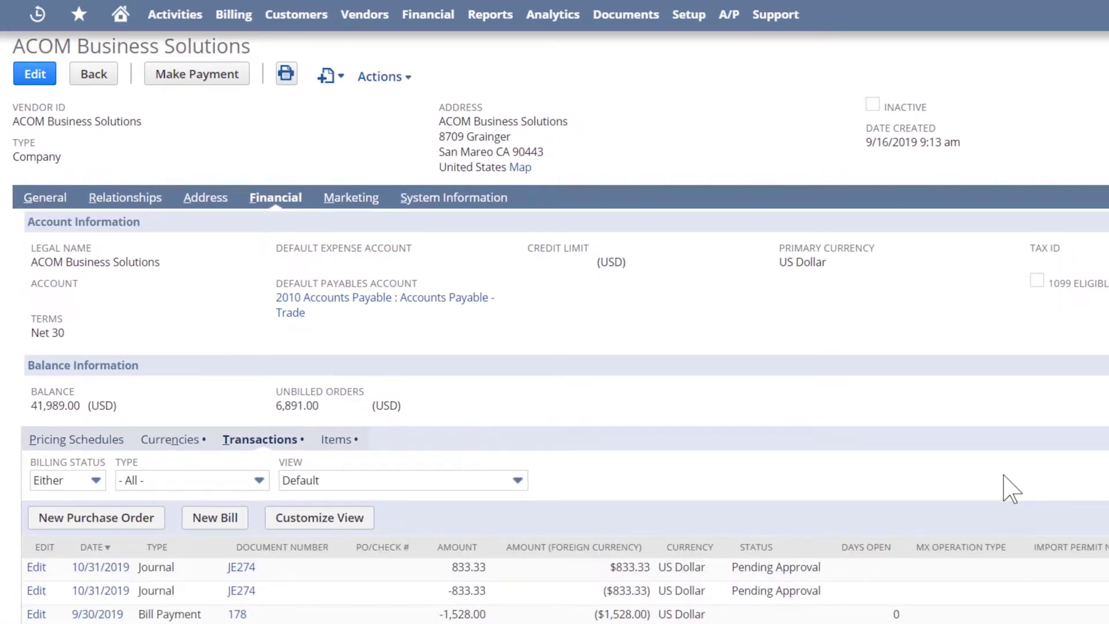
pyautogui.scroll(-7, 1008, 485)
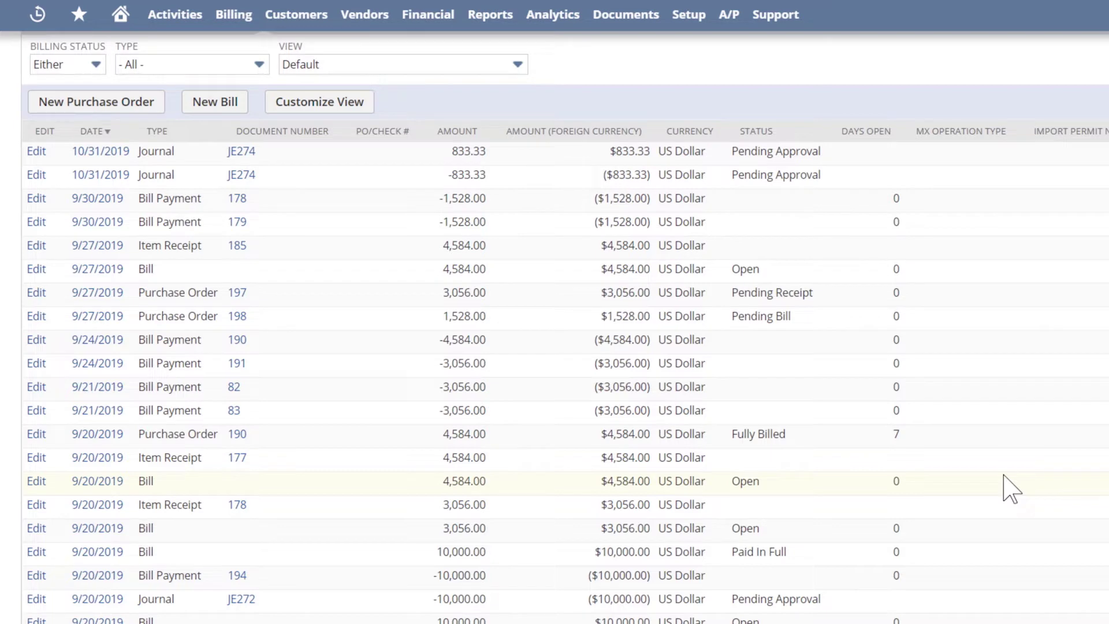
# Step: View the items supplied by the vendor along with their vendor prices
pyautogui.scroll(5, 1012, 489)
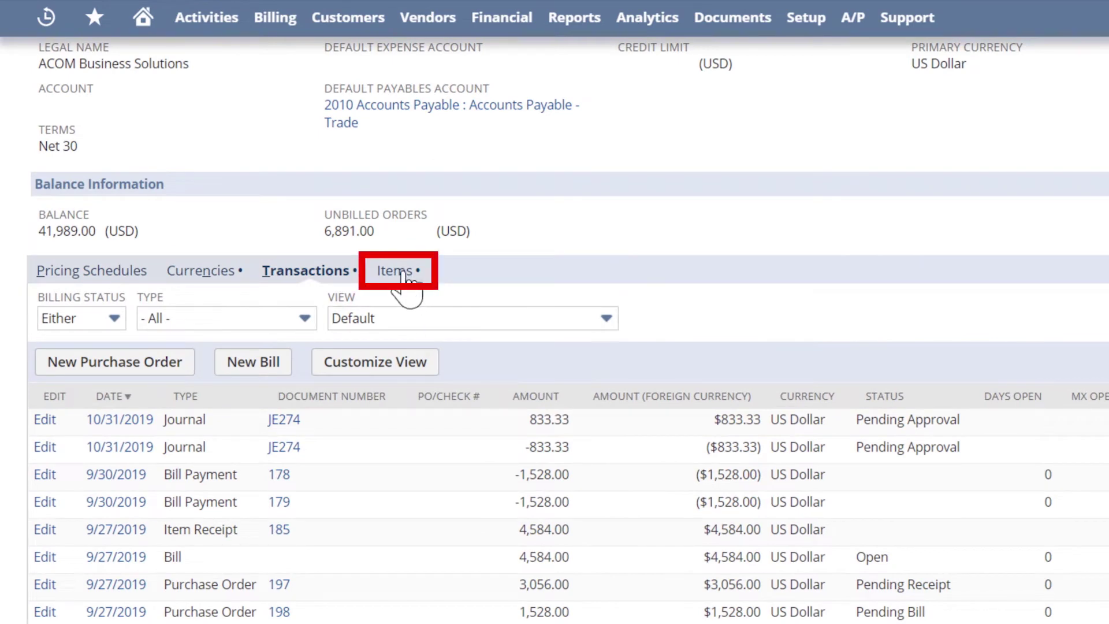
pyautogui.click(398, 271)
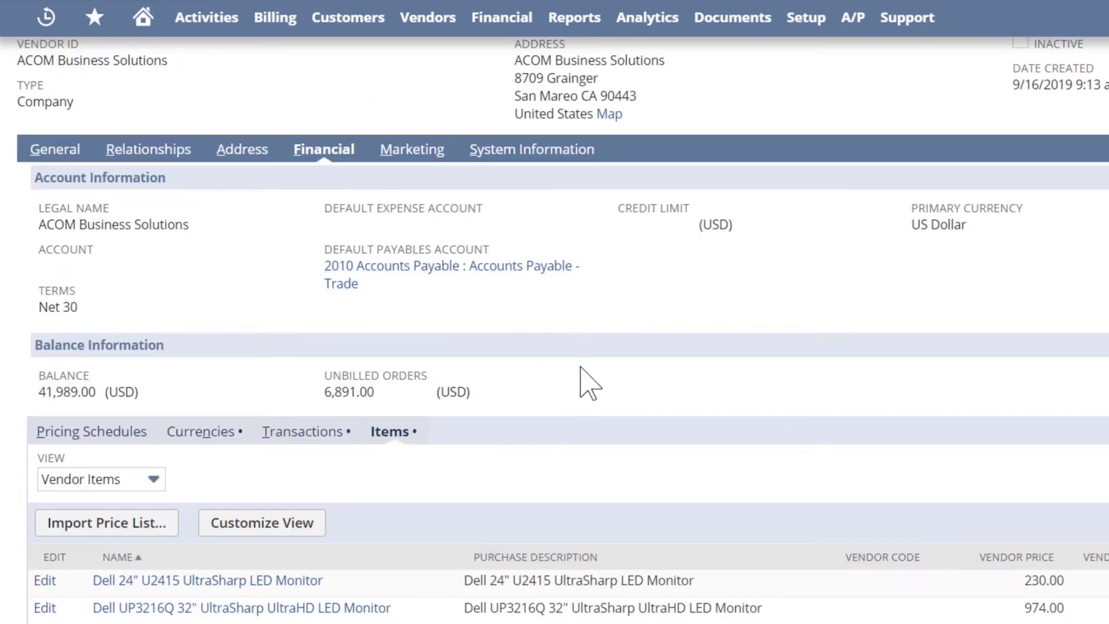
pyautogui.scroll(-2, 924, 520)
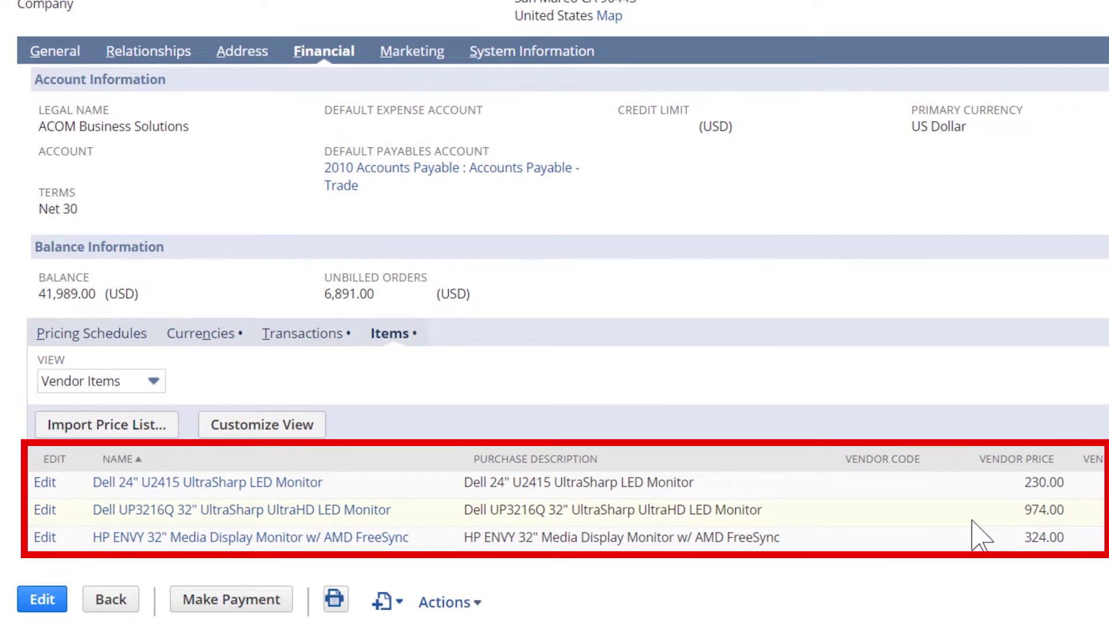
# Step: Open the dashboard for ACOM Business Solutions and review its indicators, links, top items and transactions
pyautogui.scroll(4, 980, 532)
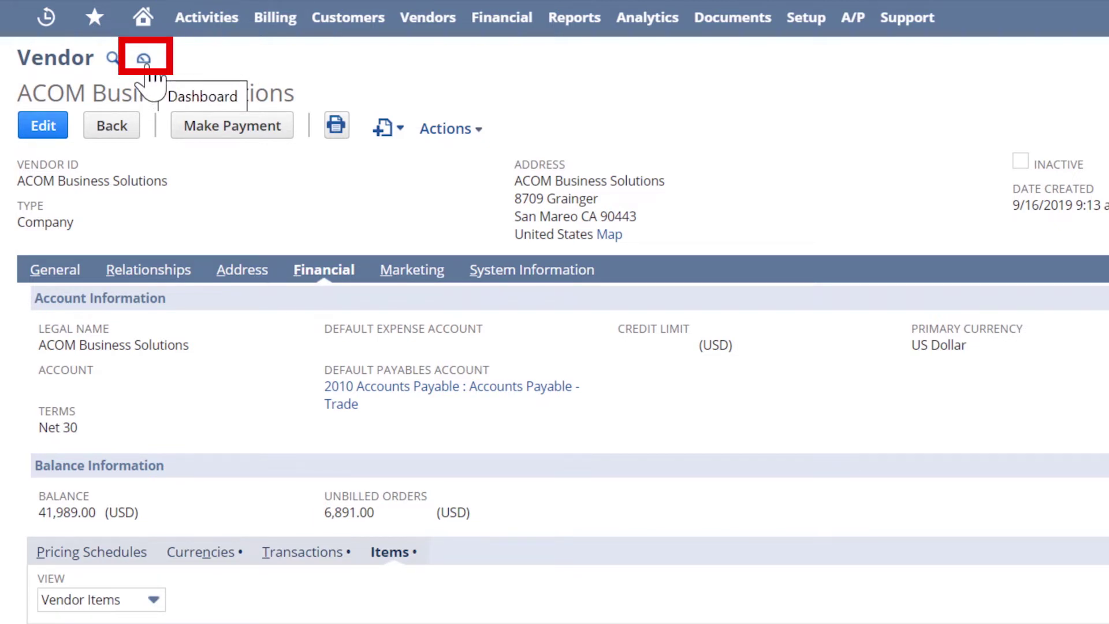
pyautogui.click(144, 60)
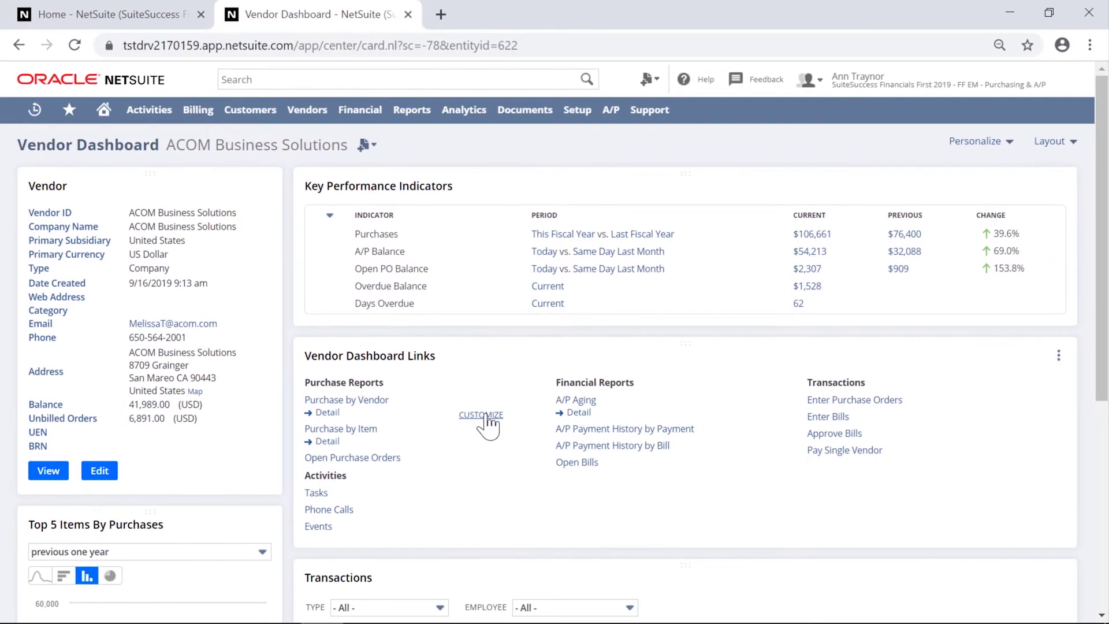
pyautogui.scroll(-6, 485, 424)
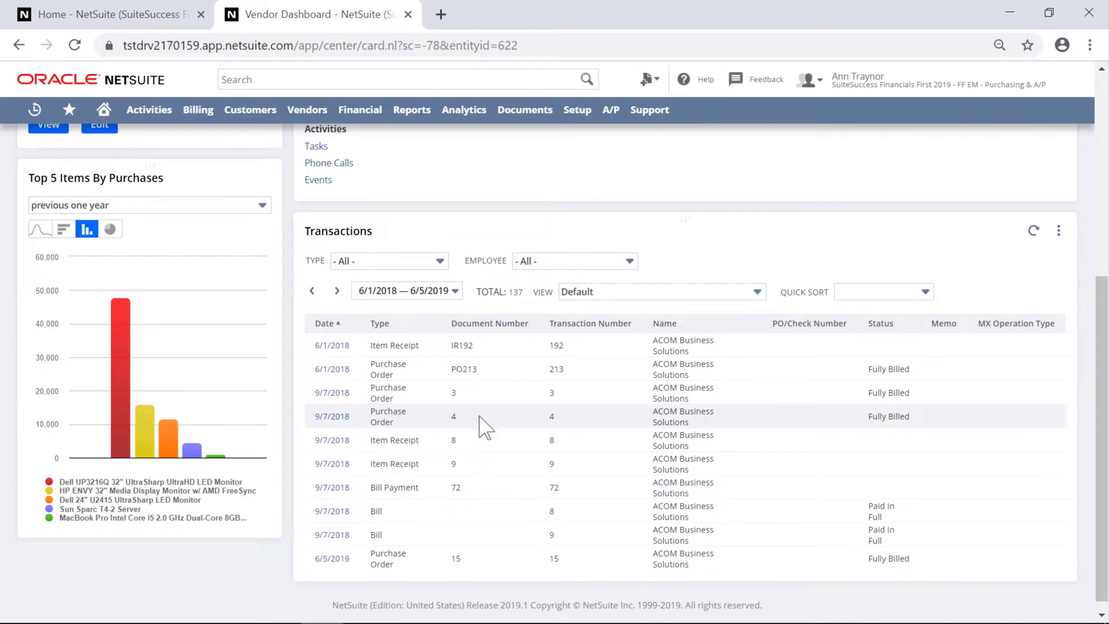
# Step: Drill into the vendor's Overdue Balance indicator and open the bill dated 6/20/2019 from the aging detail
pyautogui.scroll(6, 484, 425)
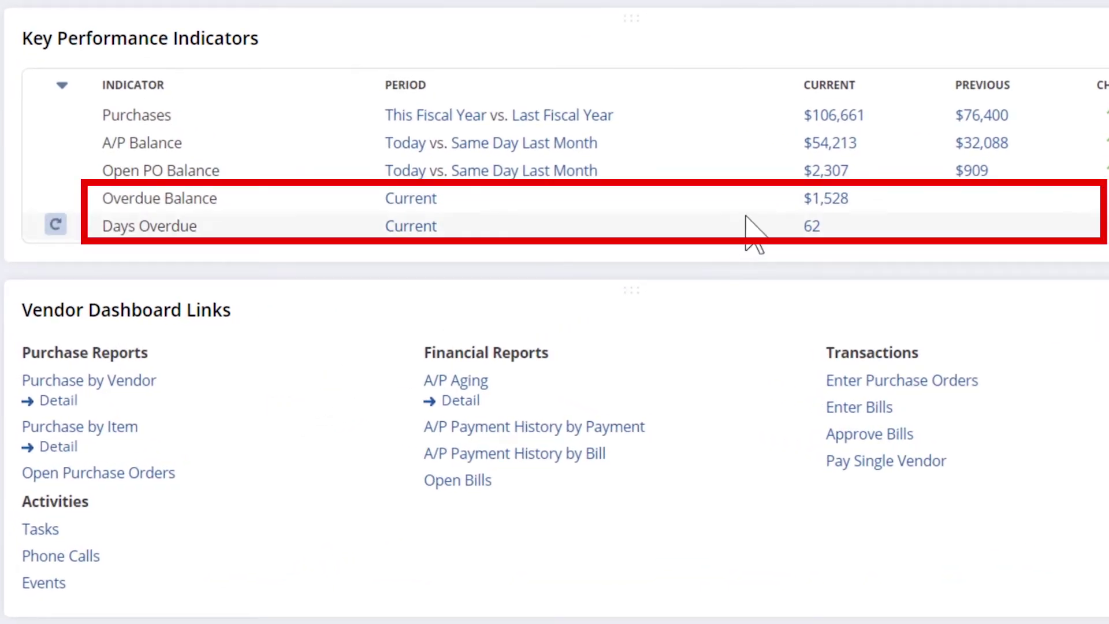
pyautogui.click(825, 199)
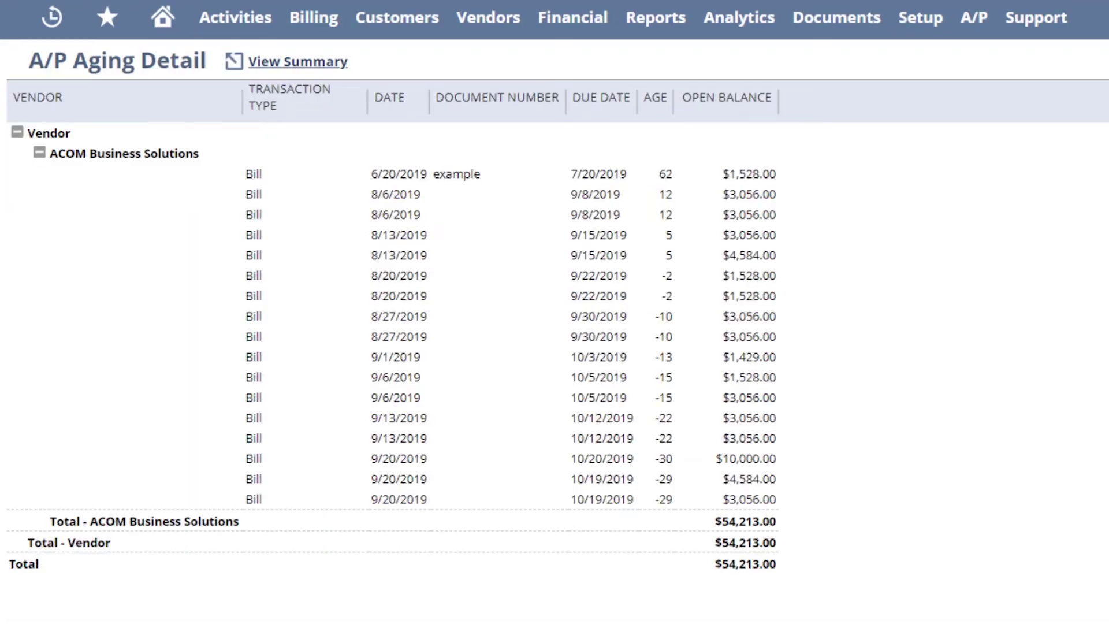
pyautogui.click(670, 181)
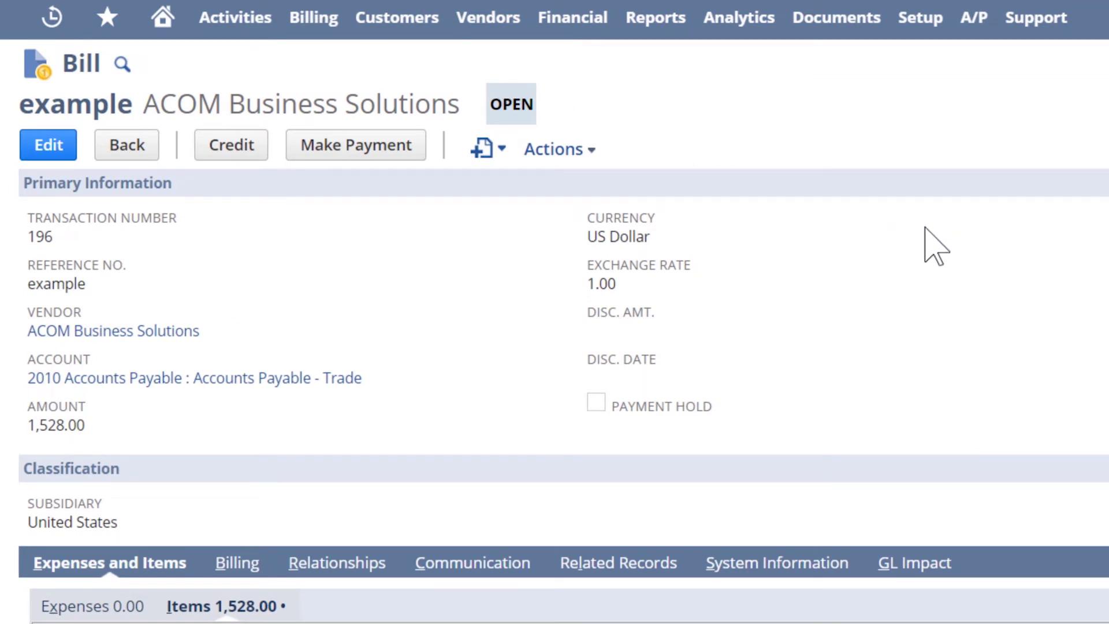
# Step: Email the bill to ACOM Business Solutions from its communication messages, keeping the default recipient
pyautogui.click(483, 563)
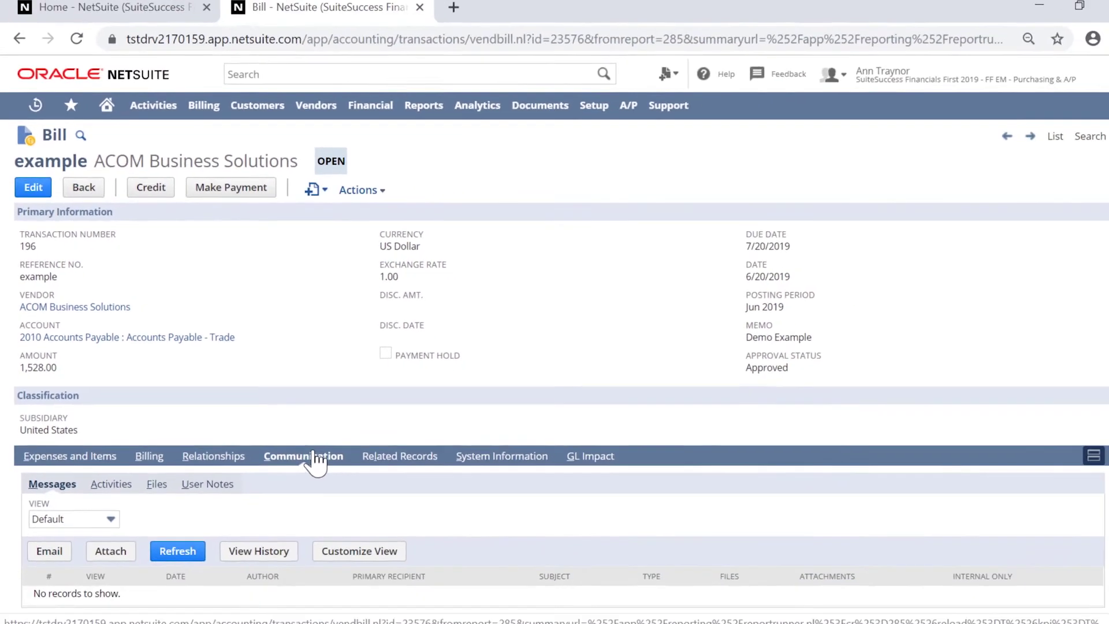
pyautogui.scroll(-1, 306, 454)
pyautogui.click(48, 511)
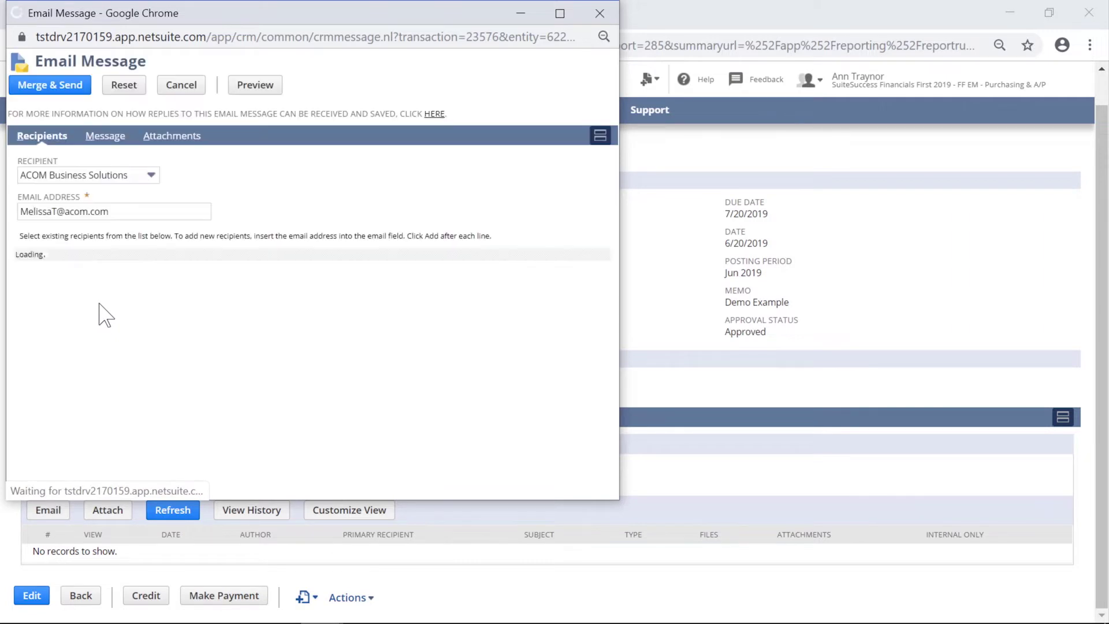
pyautogui.click(50, 85)
# Step: Look at the Home dashboard in the other browser tab and return to the bill
pyautogui.click(173, 17)
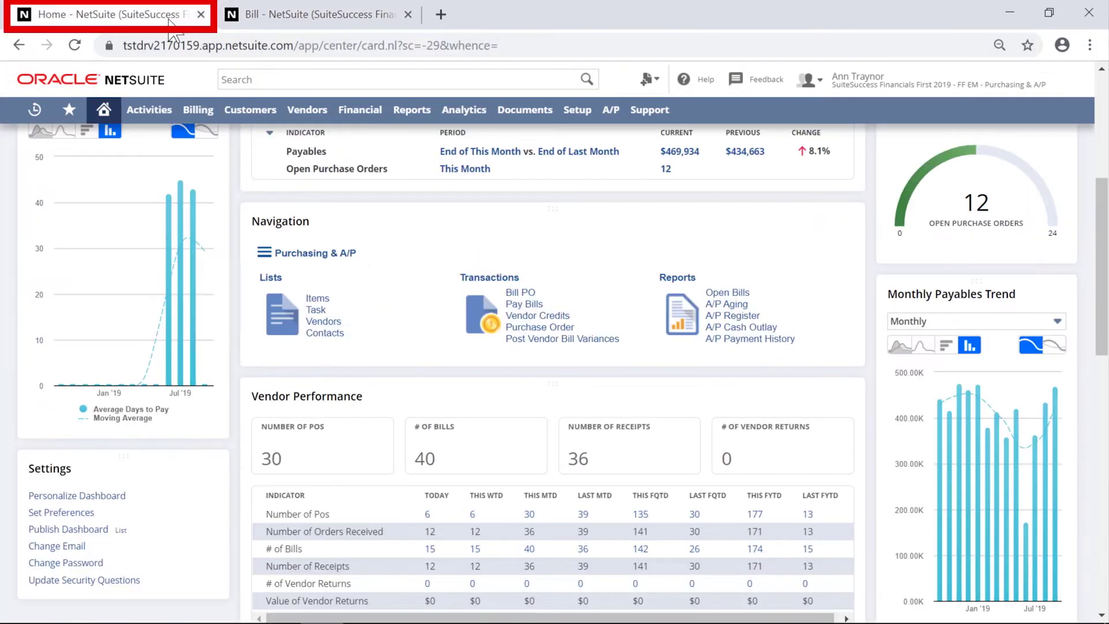
pyautogui.click(347, 16)
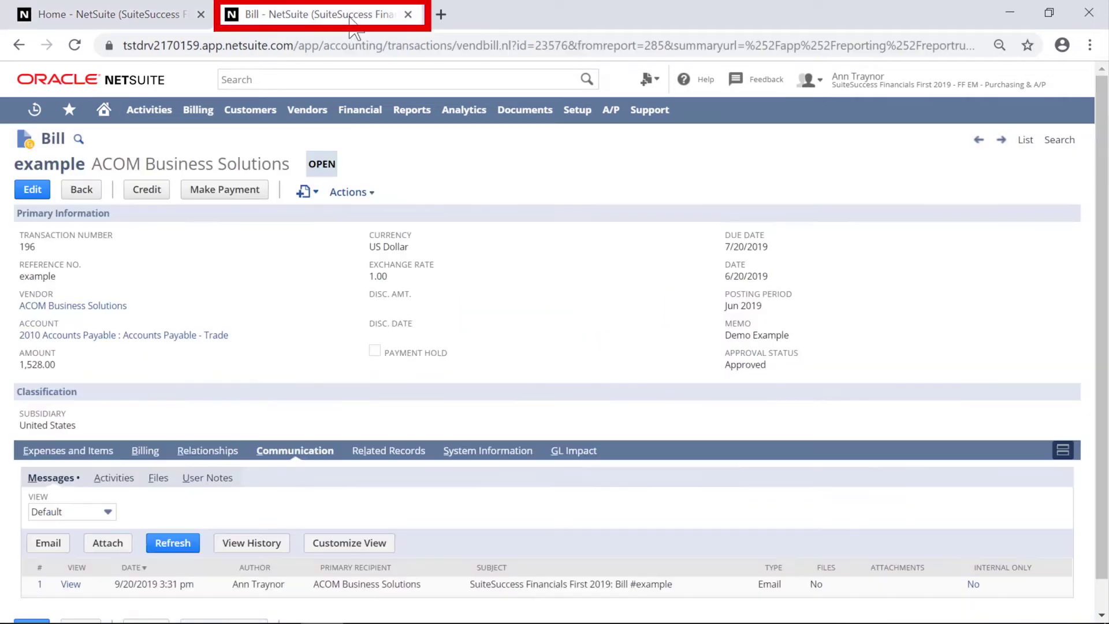
pyautogui.click(18, 46)
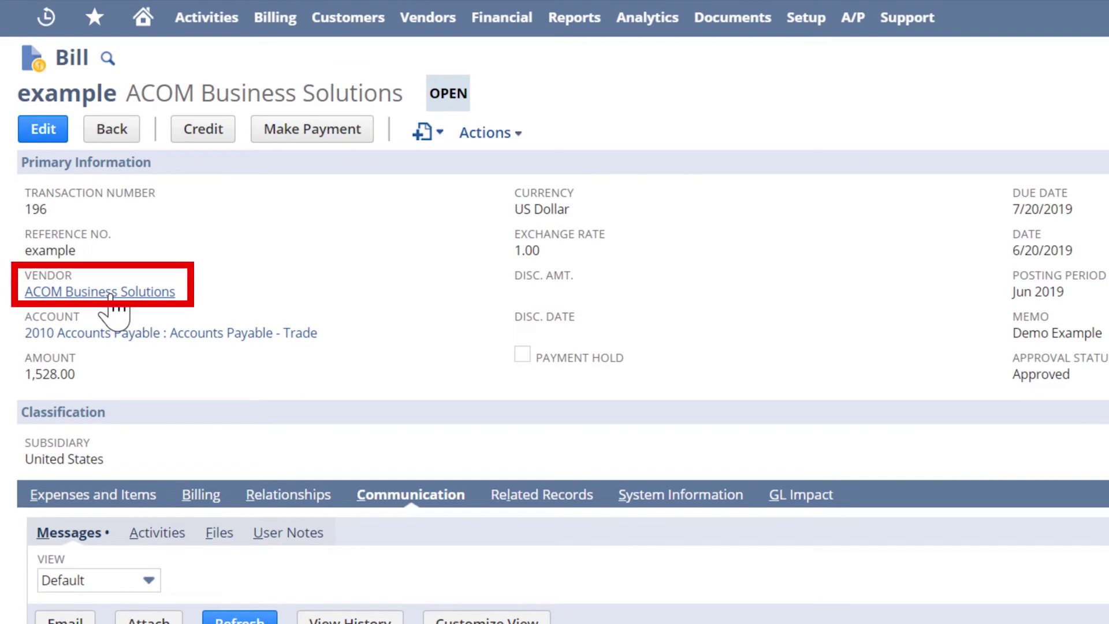
# Step: Go from the bill to its vendor record and open the vendor dashboard
pyautogui.moveTo(109, 296)
pyautogui.click(109, 296)
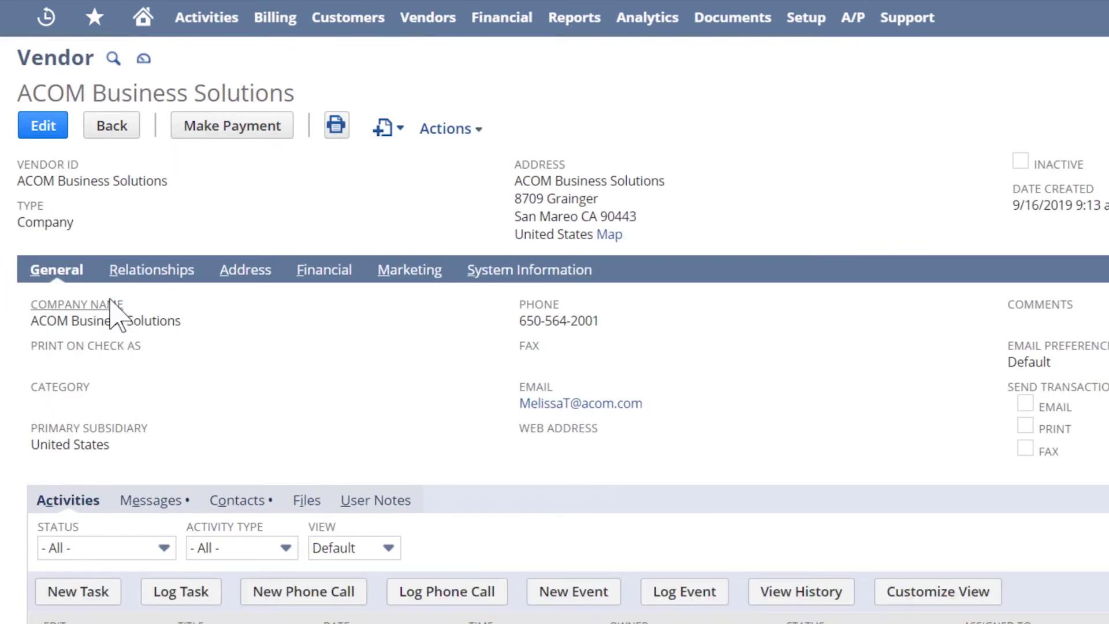
pyautogui.click(145, 60)
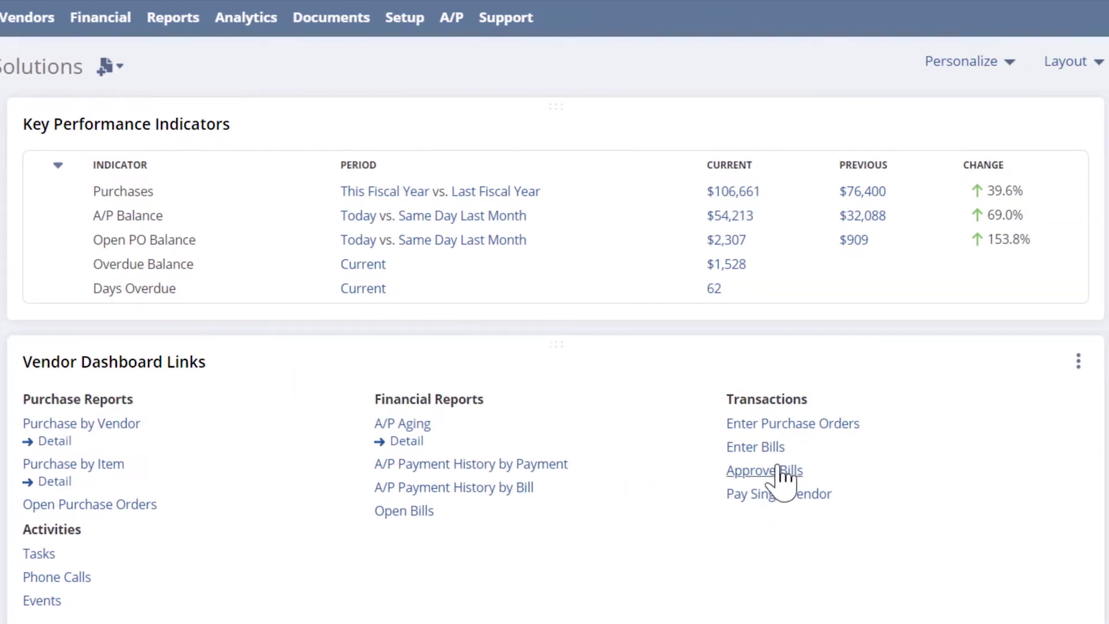
# Step: Start a purchase order for ACOM Business Solutions and add the Dell 24" U2415 UltraSharp LED Monitor as an item line
pyautogui.click(766, 425)
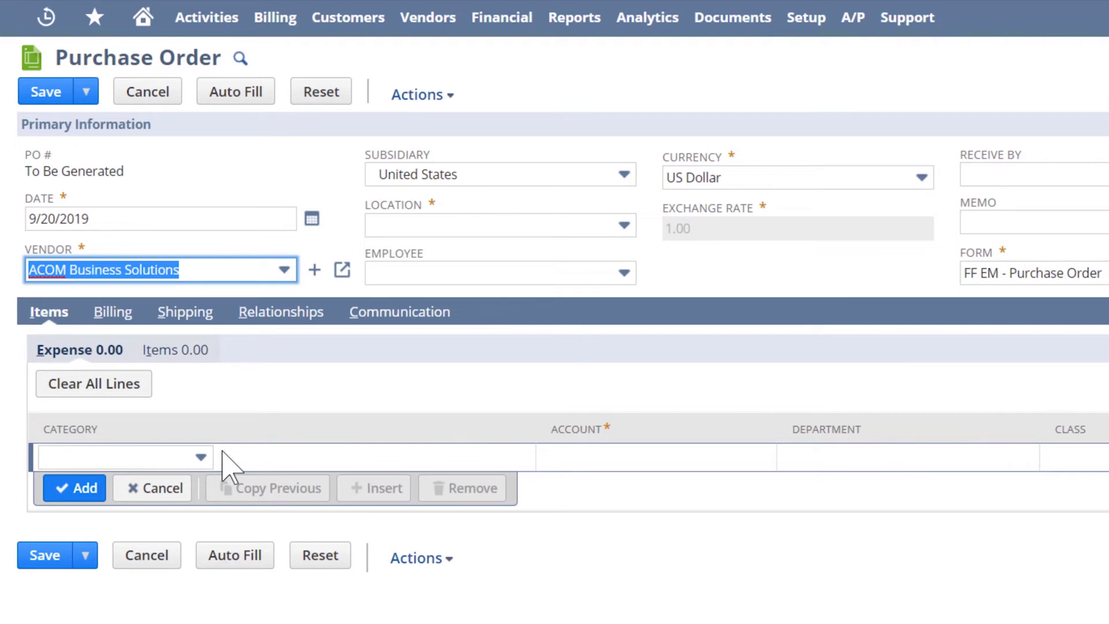
pyautogui.click(151, 459)
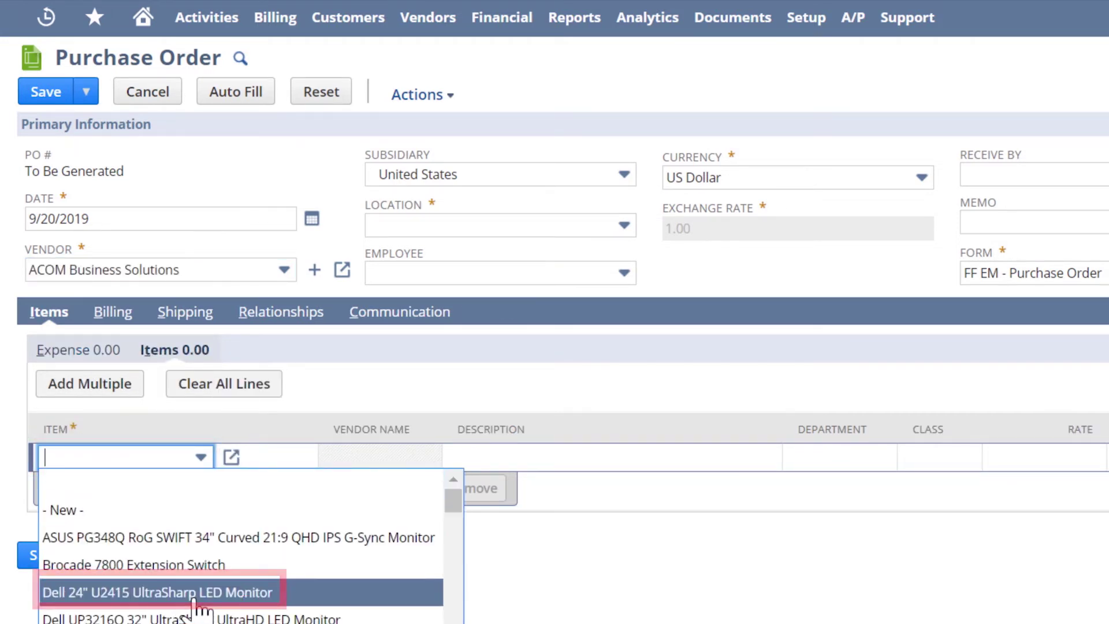
pyautogui.click(173, 592)
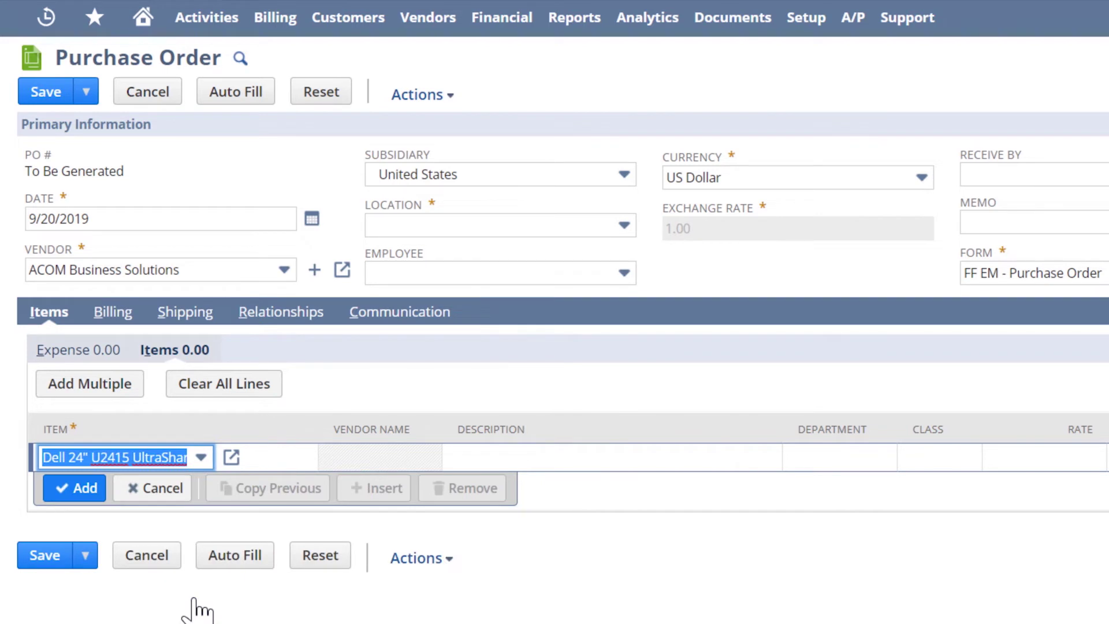
pyautogui.click(73, 490)
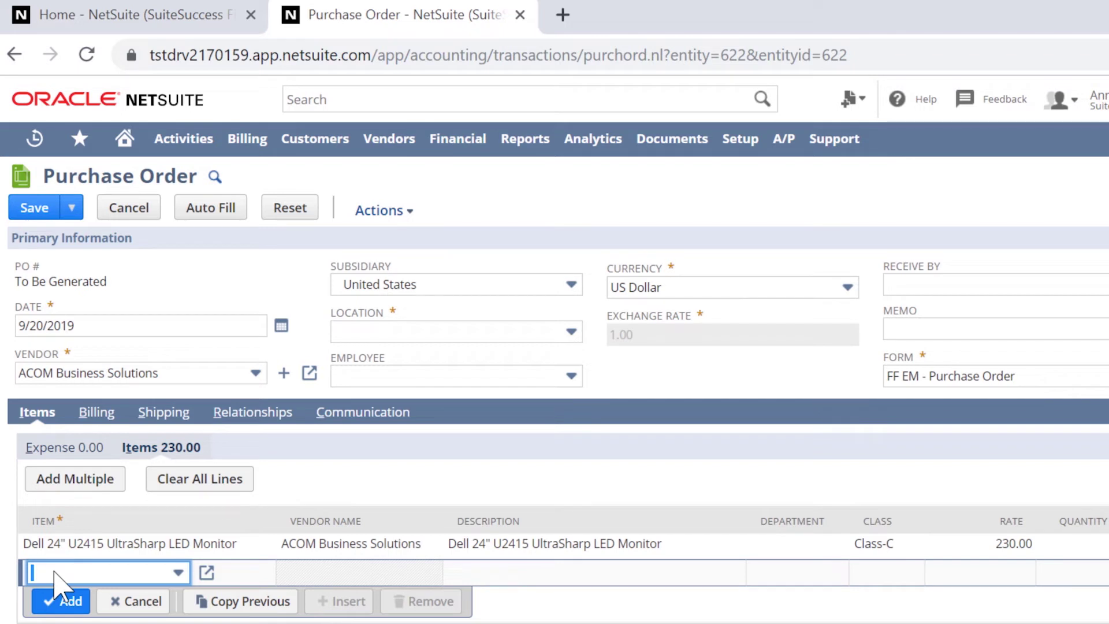
# Step: Try to save and email the purchase order
pyautogui.moveTo(77, 218)
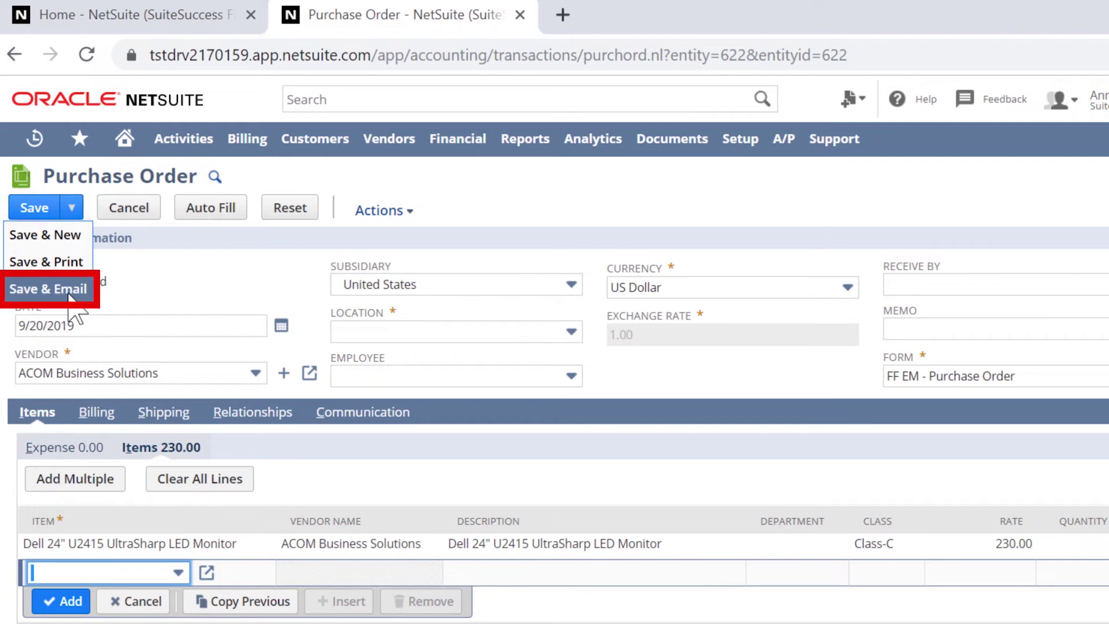
pyautogui.click(69, 295)
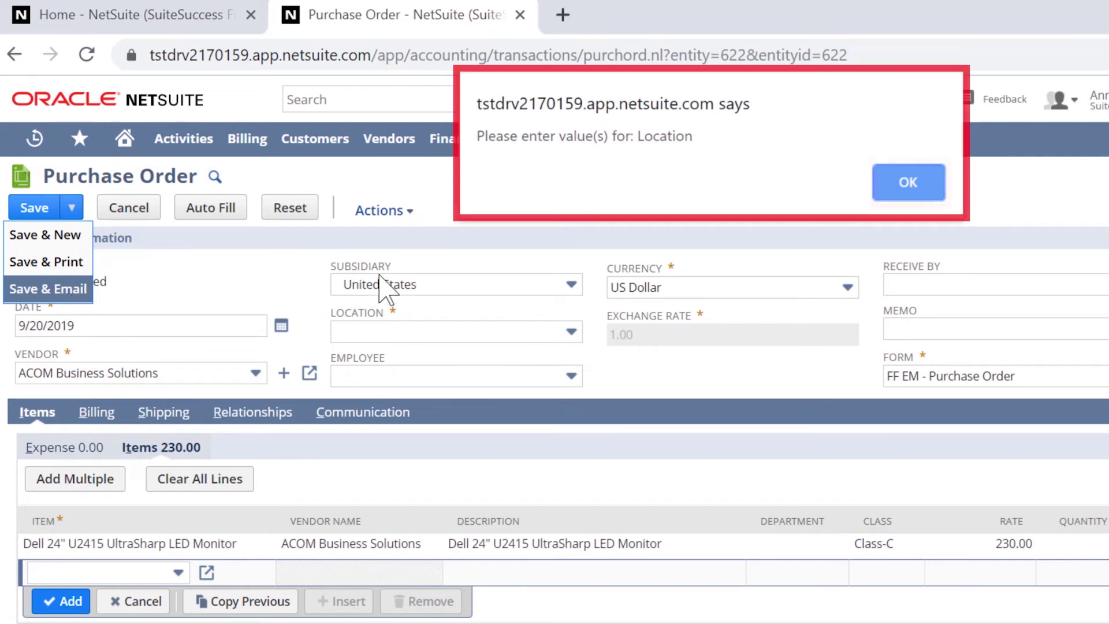
pyautogui.click(904, 181)
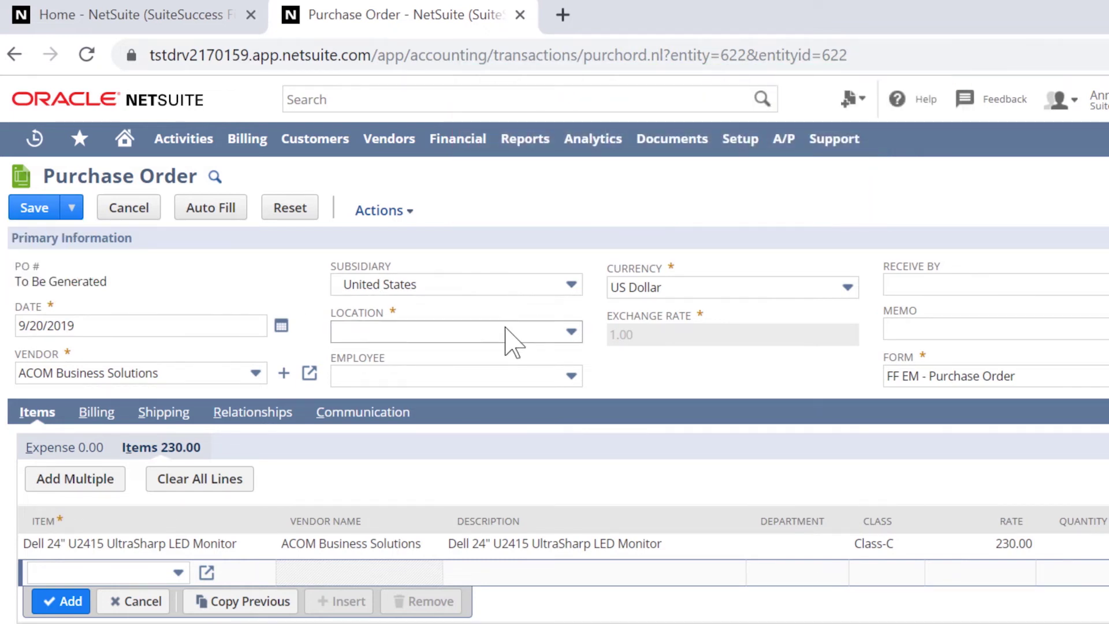
# Step: Set the purchase order's location to US-1, and save and email the order
pyautogui.click(507, 339)
pyautogui.click(506, 381)
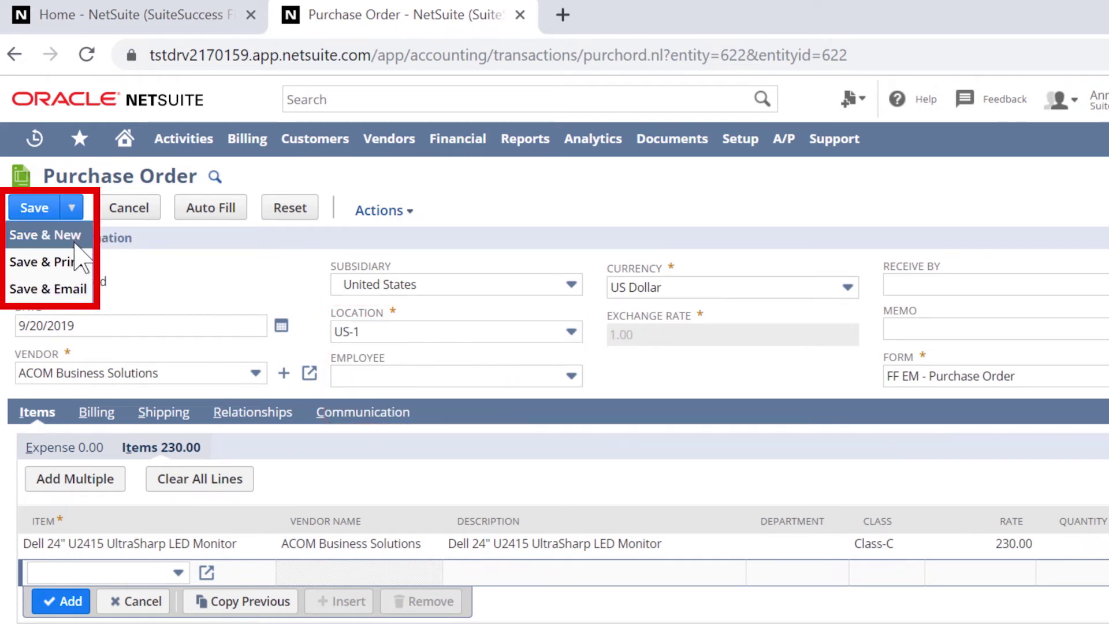
pyautogui.click(61, 284)
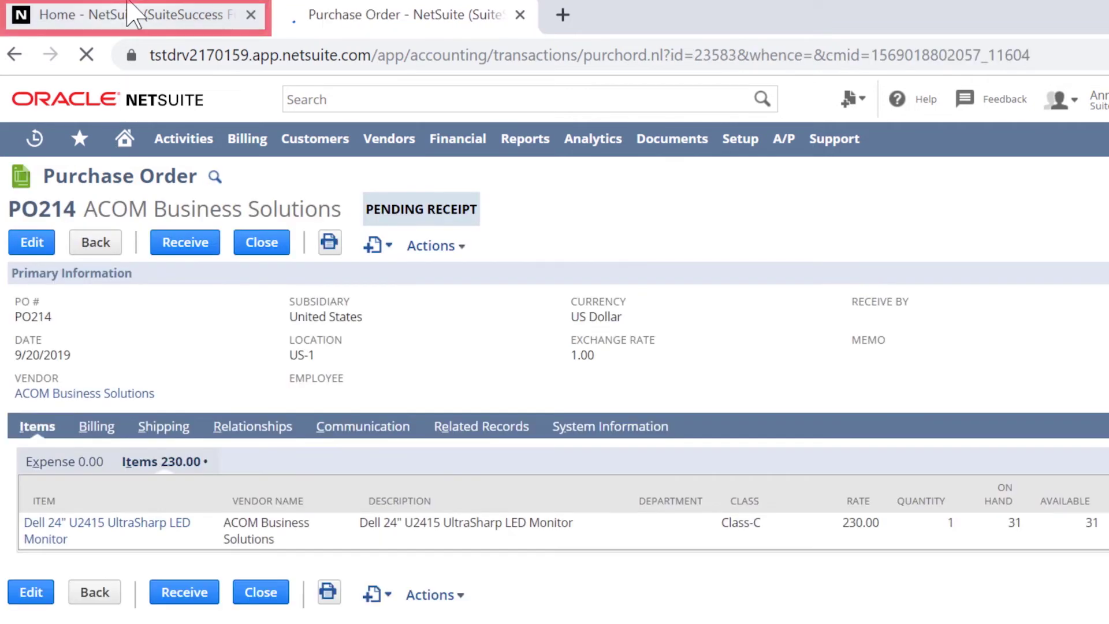
# Step: Return to the Home dashboard and open the A/P Aging summary report
pyautogui.click(132, 17)
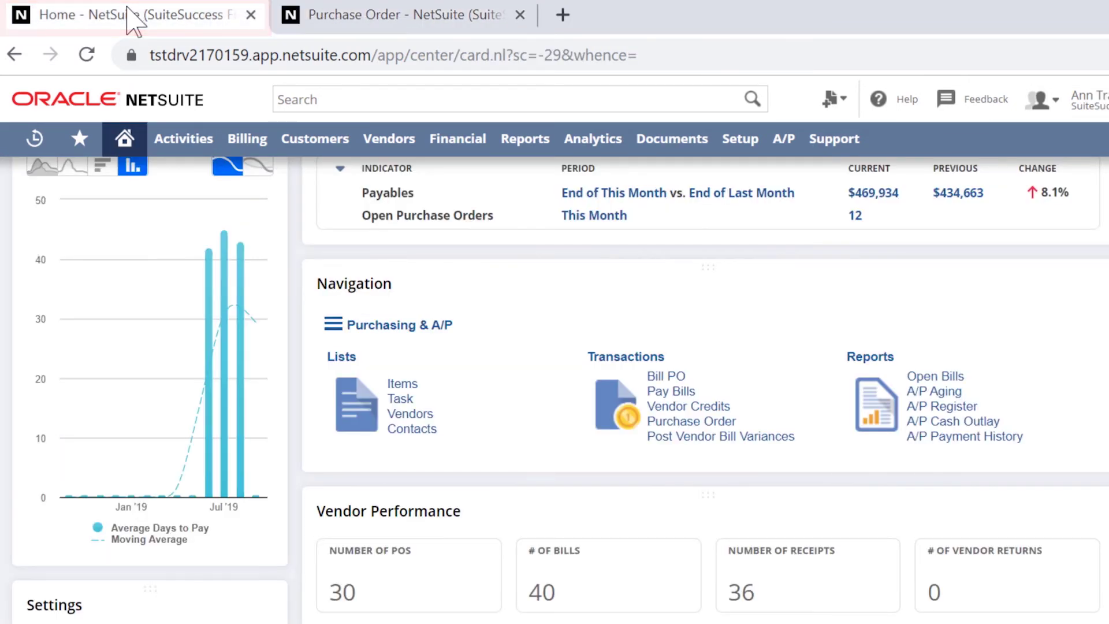
pyautogui.scroll(1, 365, 358)
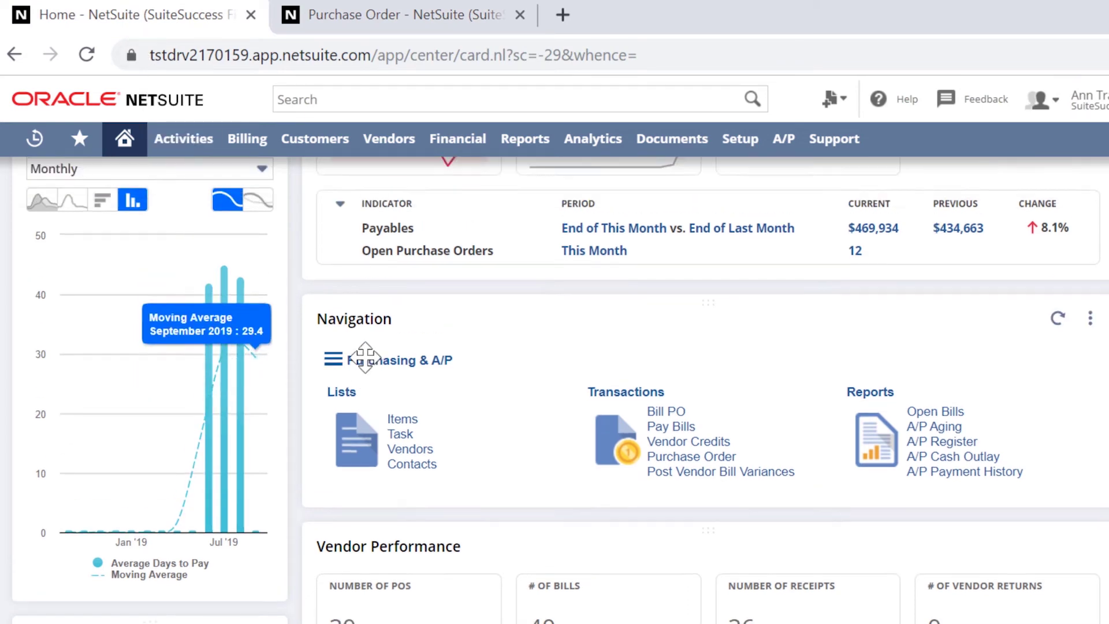
pyautogui.scroll(5, 365, 358)
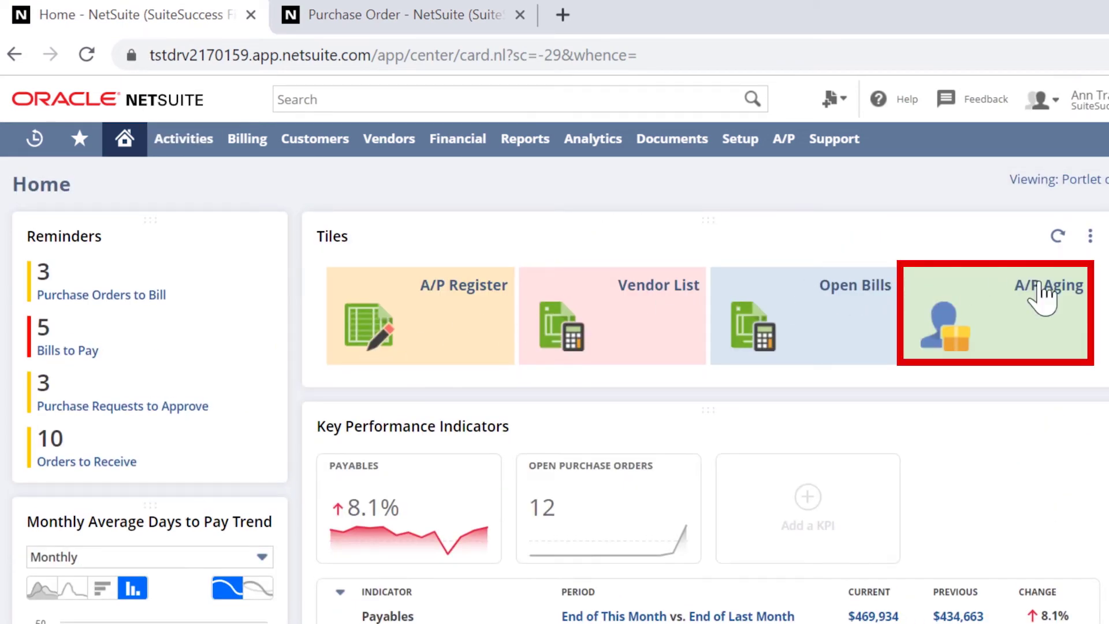
pyautogui.click(1042, 305)
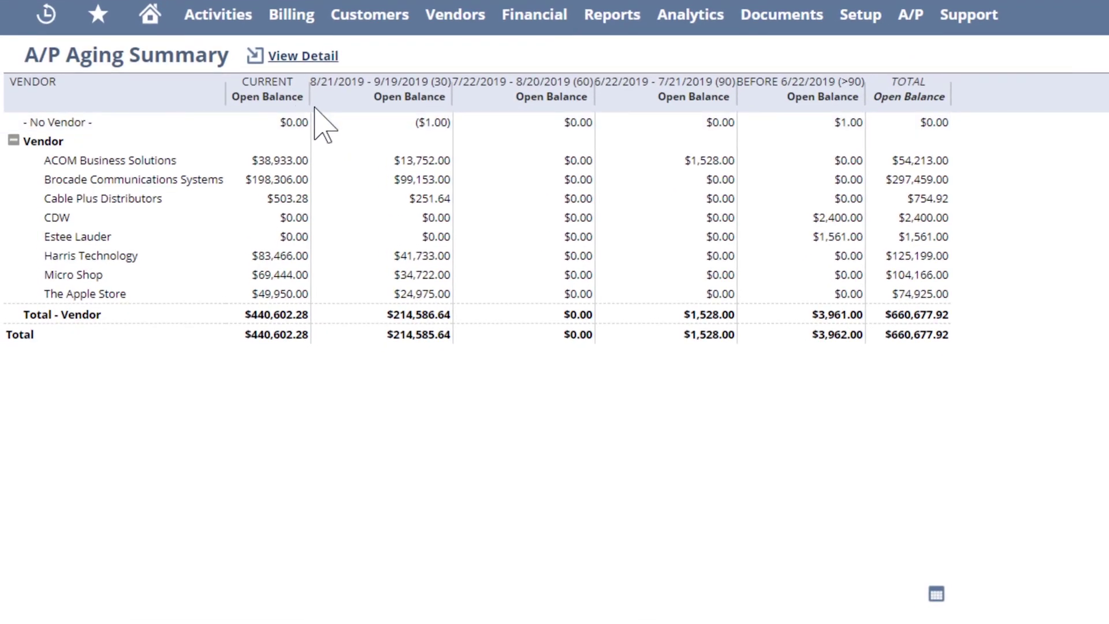
# Step: Widen the Current, 30-day and 60-day columns of the A/P Aging Summary report
pyautogui.moveTo(312, 97); pyautogui.dragTo(354, 97)
pyautogui.moveTo(496, 99); pyautogui.dragTo(530, 99)
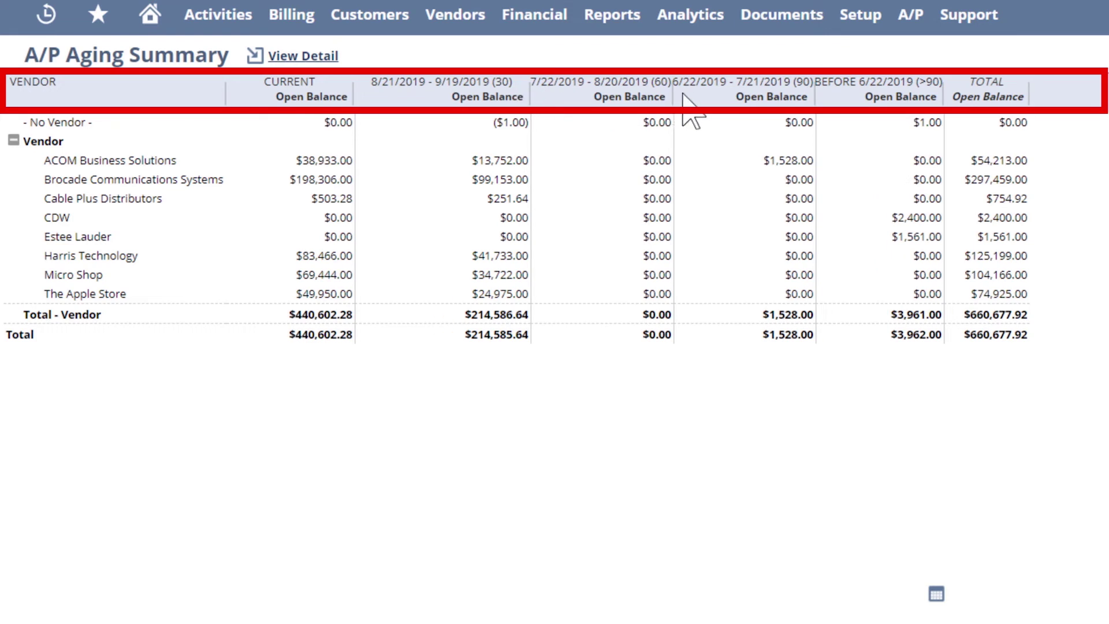
pyautogui.moveTo(671, 94); pyautogui.dragTo(723, 95)
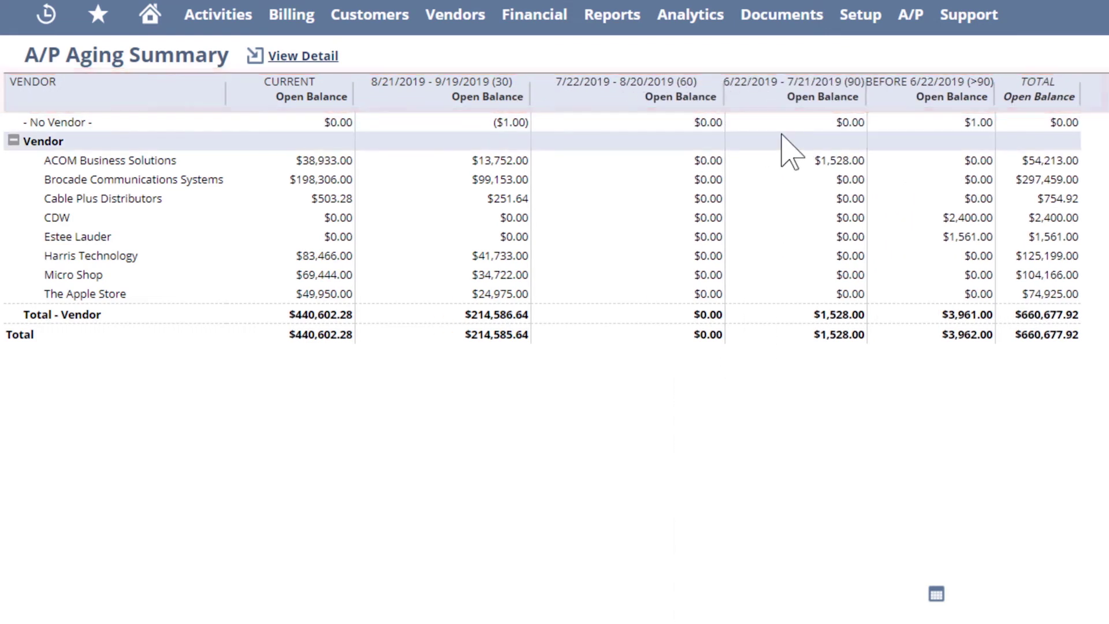
# Step: Open the Bill Purchase Orders page and filter the list to vendor ACOM Business Solutions
pyautogui.moveTo(450, 23)
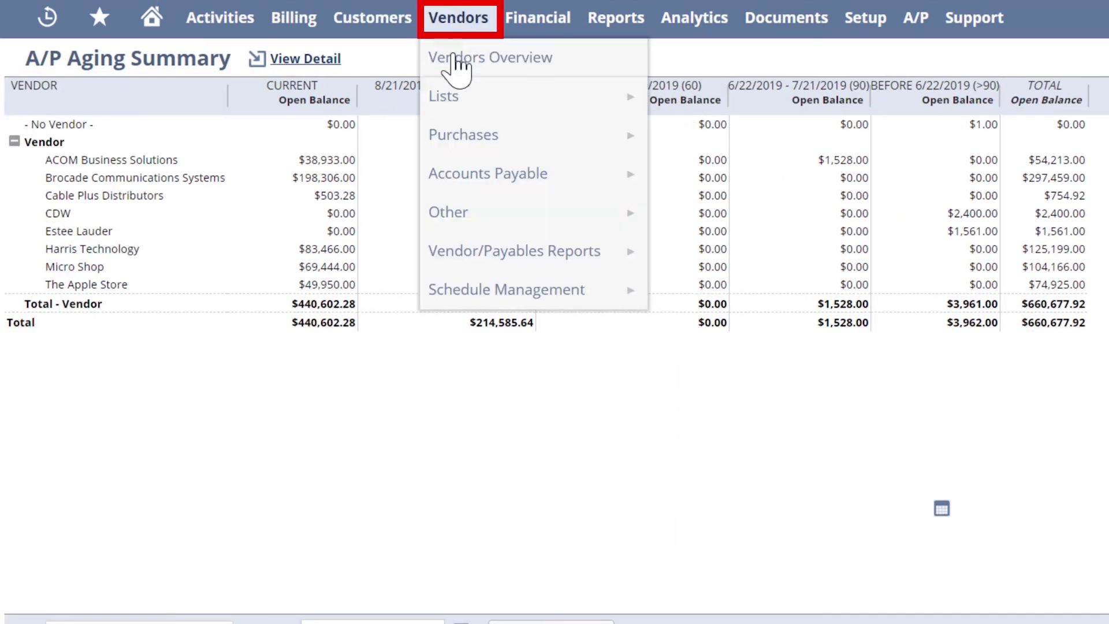
pyautogui.moveTo(467, 149)
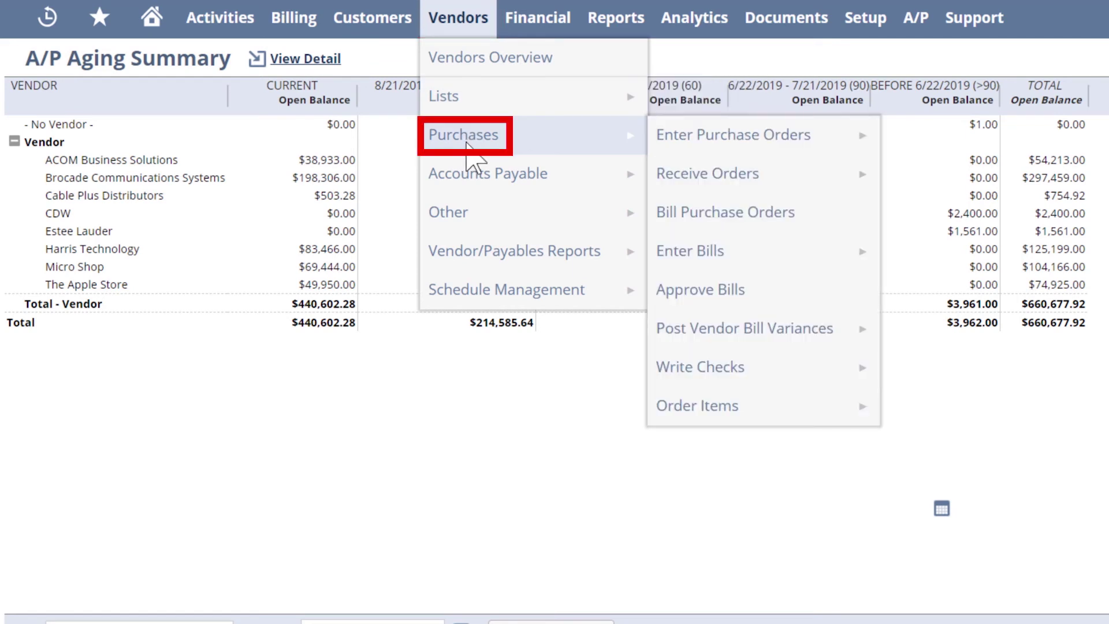
pyautogui.click(709, 219)
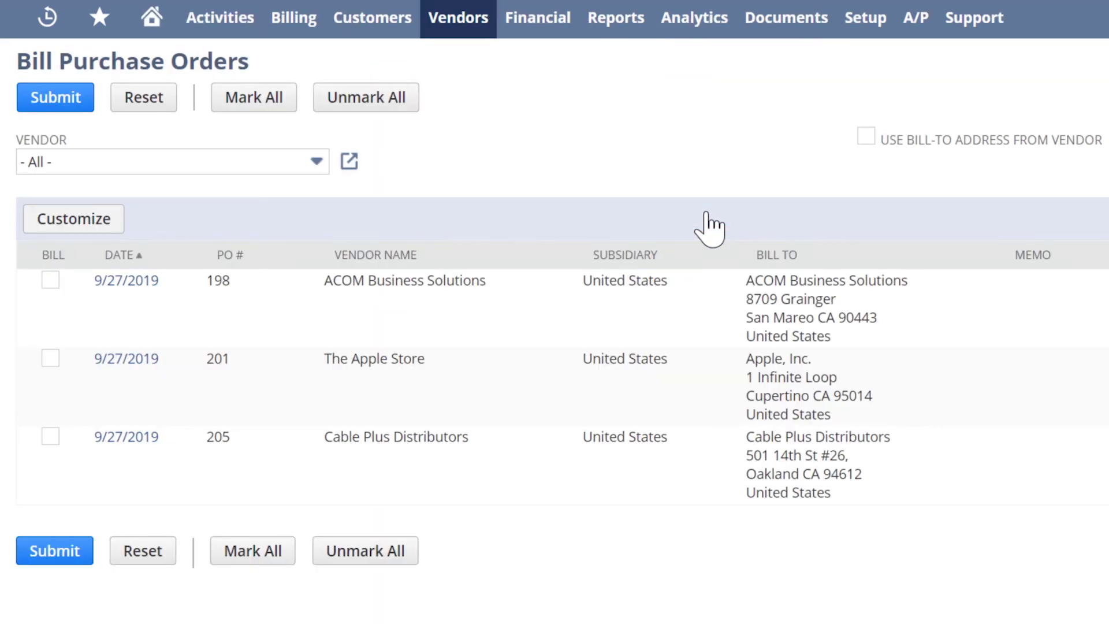
pyautogui.click(262, 161)
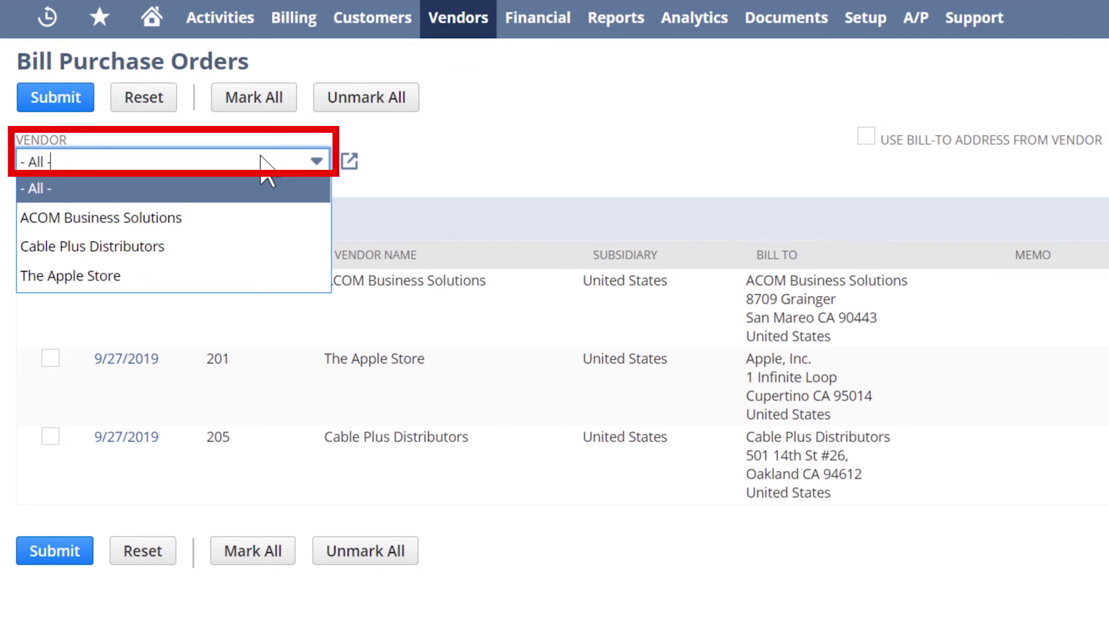
pyautogui.click(256, 213)
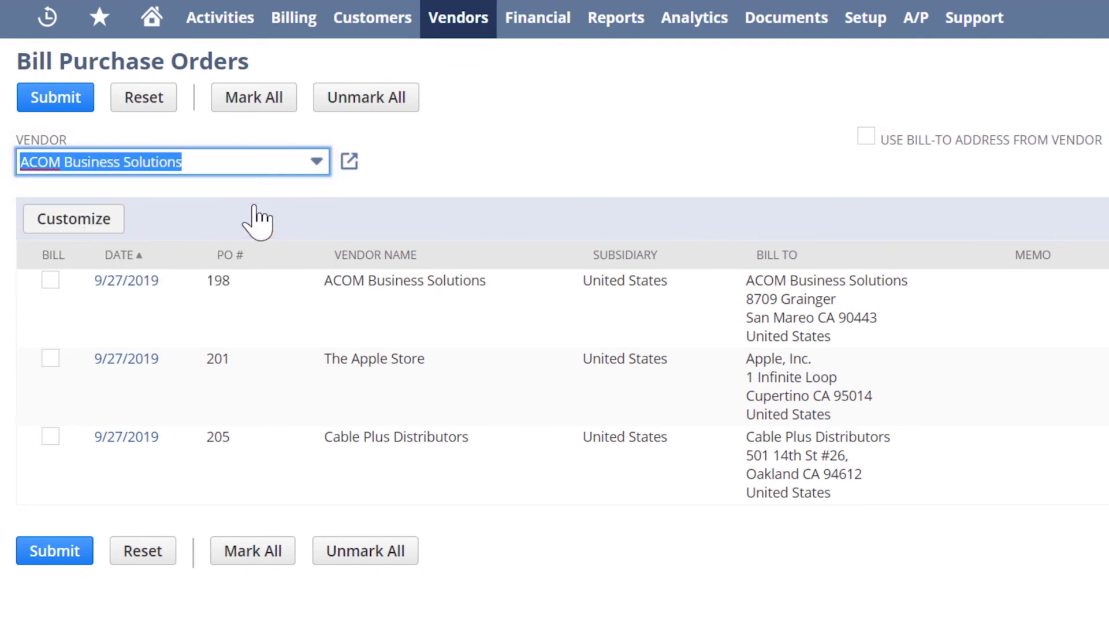
# Step: Mark the ACOM Business Solutions purchase order dated 9/27/2019 for billing, submit it, and save the resulting bill
pyautogui.click(51, 281)
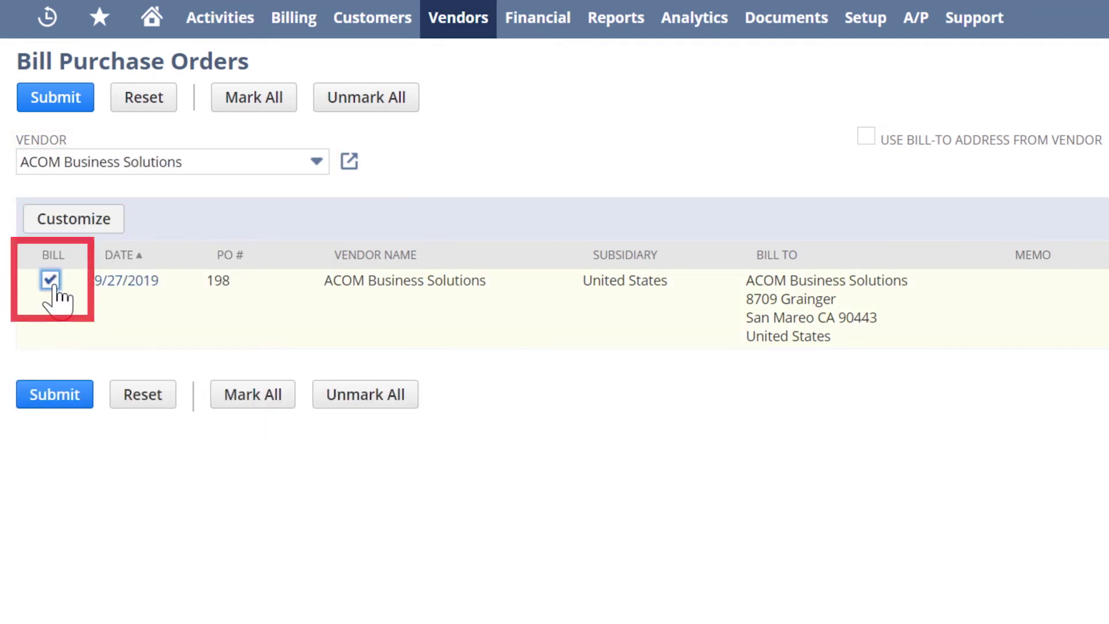
pyautogui.click(68, 100)
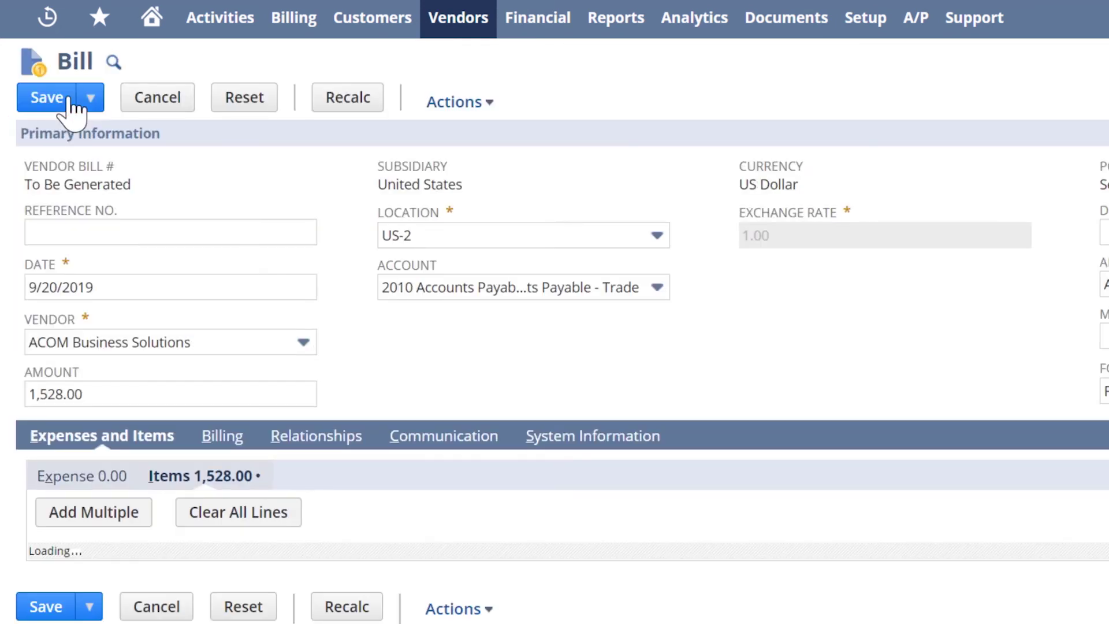
pyautogui.moveTo(87, 99)
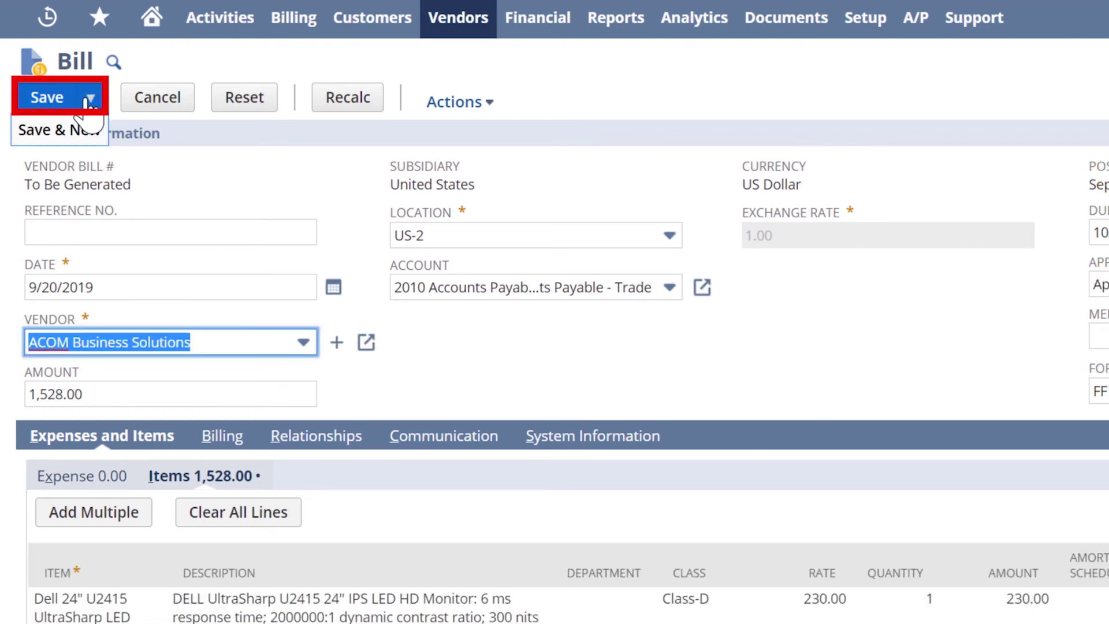
pyautogui.click(57, 104)
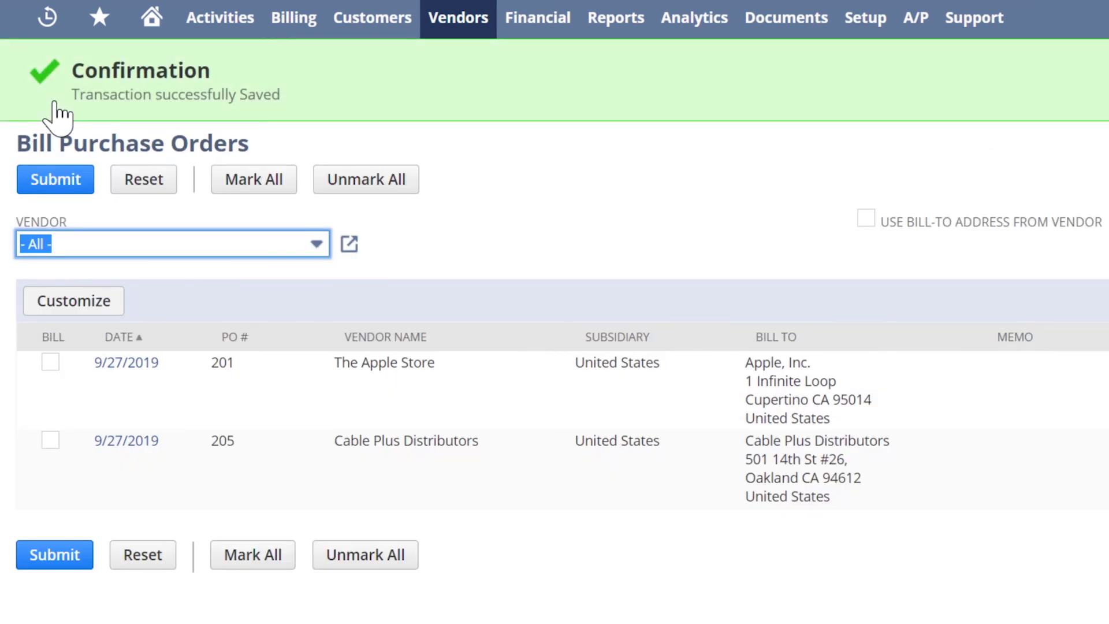
# Step: Open the latest 9/20/2019 ACOM Business Solutions bill from the recent records and save a payment for it from the Cash : Checking - US account
pyautogui.moveTo(48, 17)
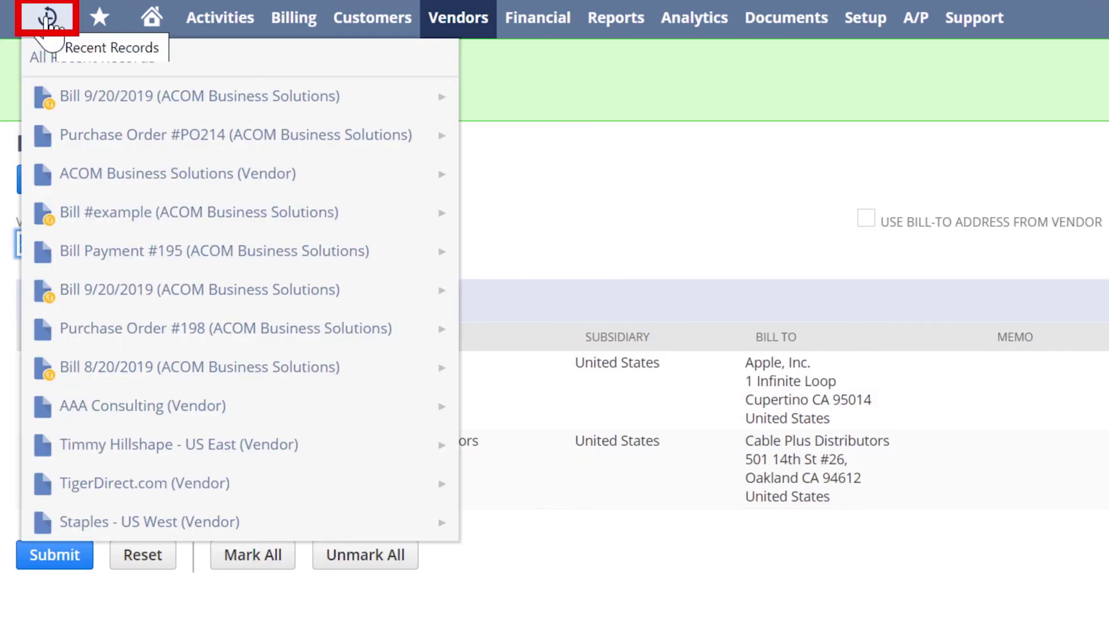
pyautogui.click(61, 105)
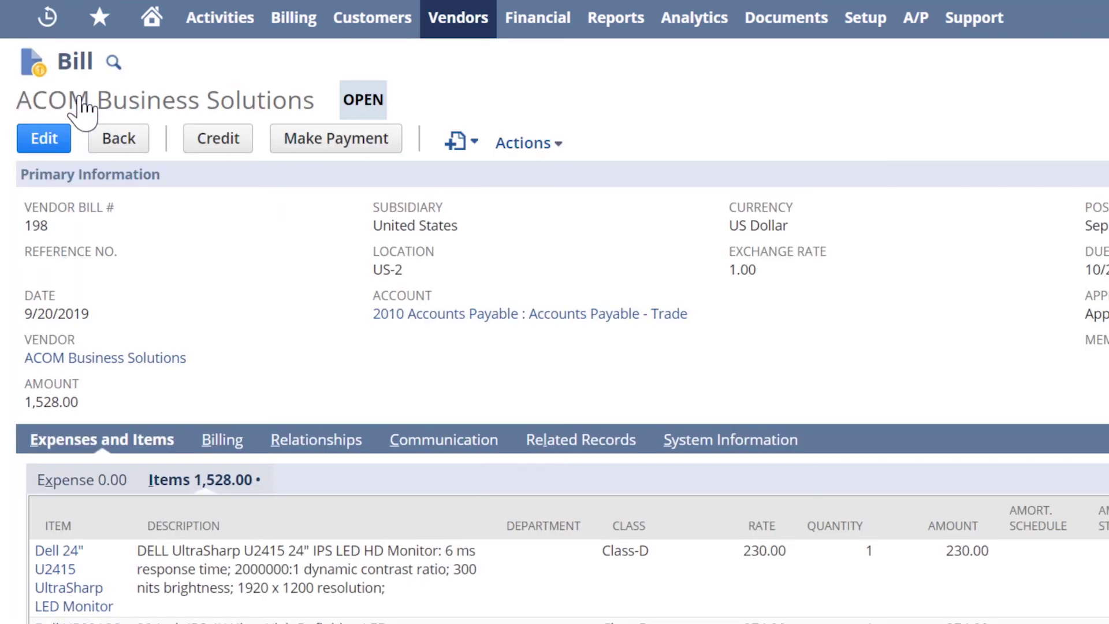
pyautogui.click(302, 147)
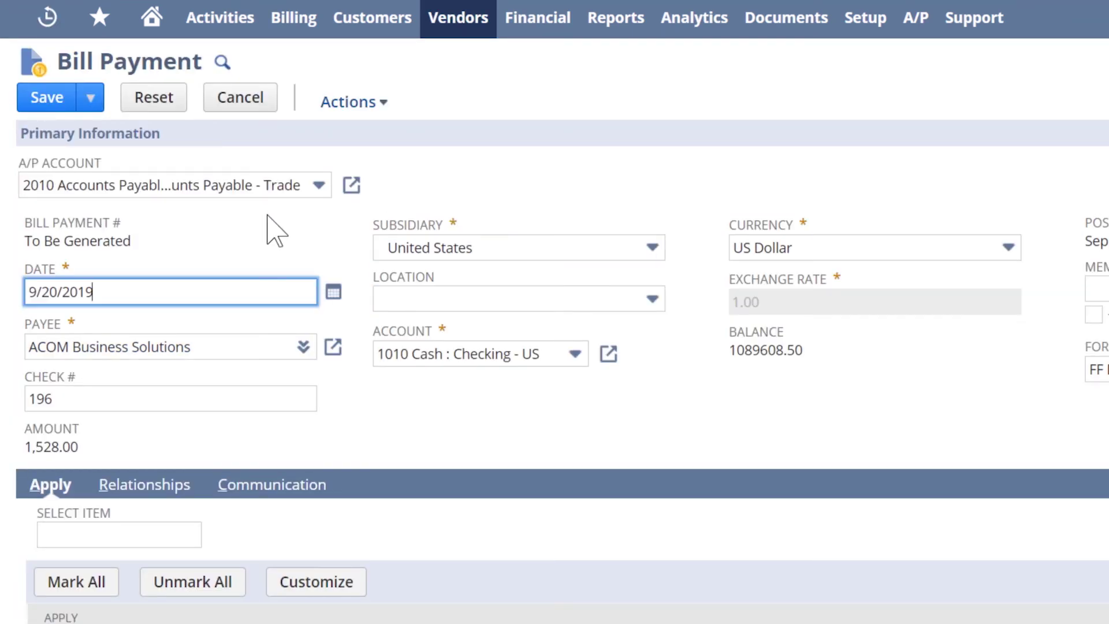
pyautogui.click(530, 355)
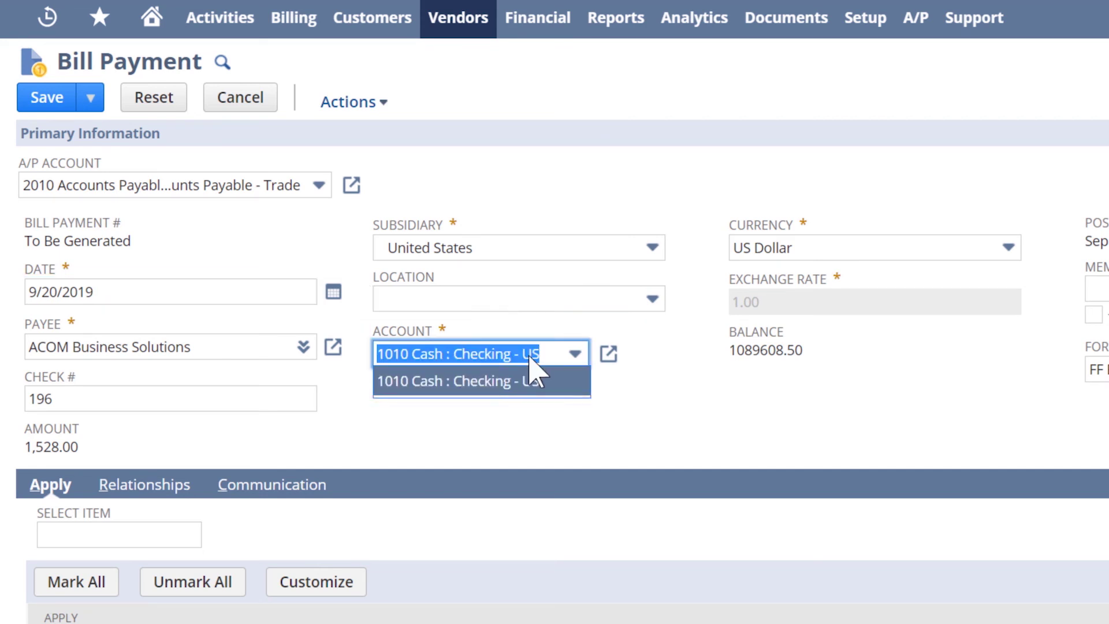
pyautogui.click(530, 353)
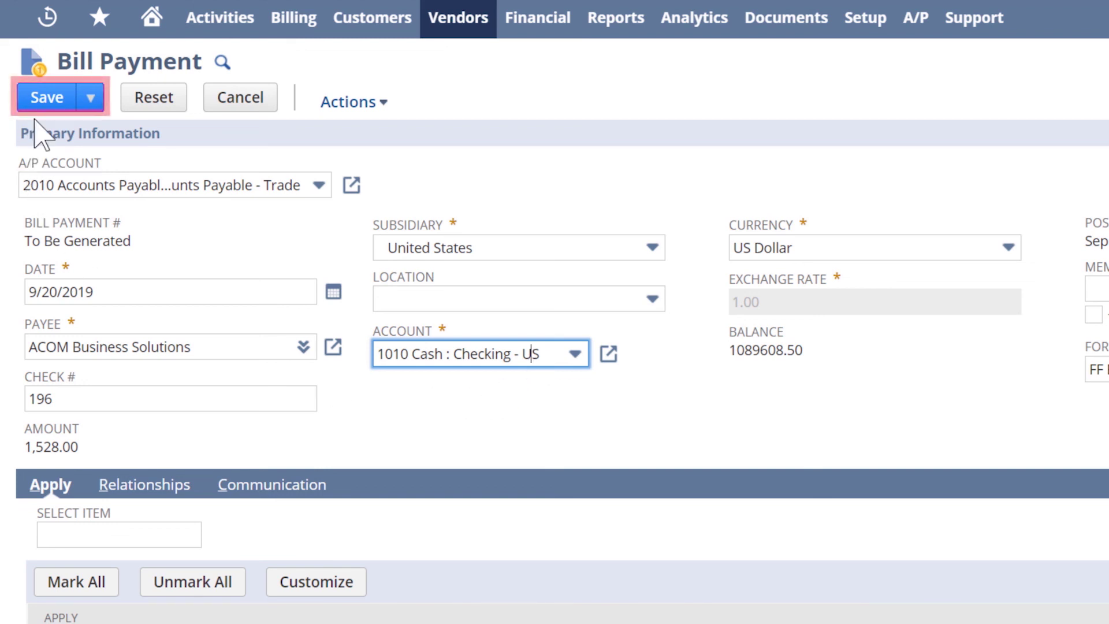
pyautogui.click(47, 100)
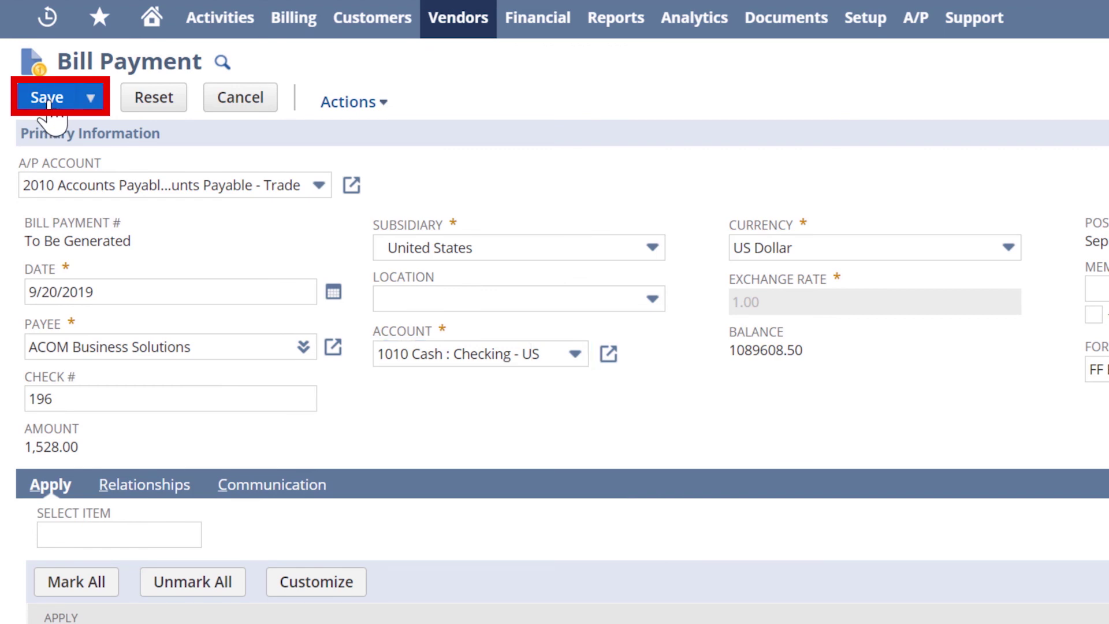